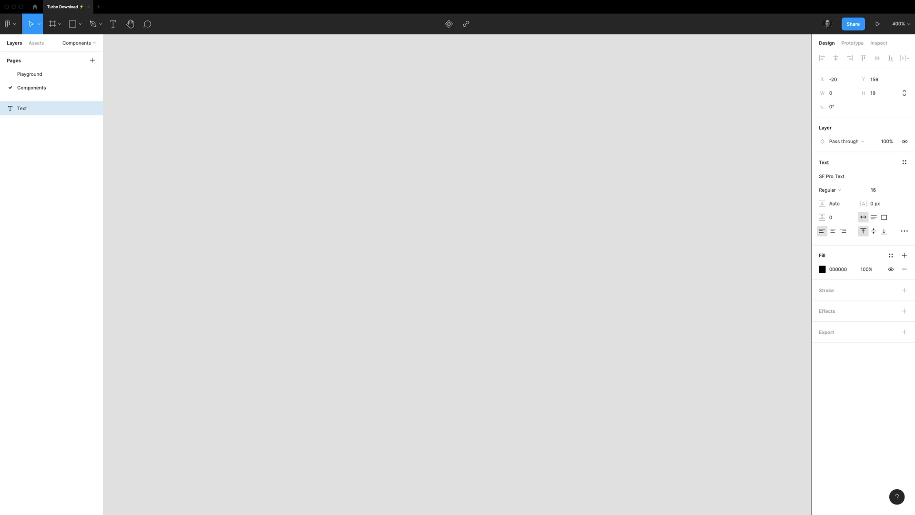
Add an OPEN text in bold 13 px using the Primary colour style
type("OPE")
type("N")
key("Escape")
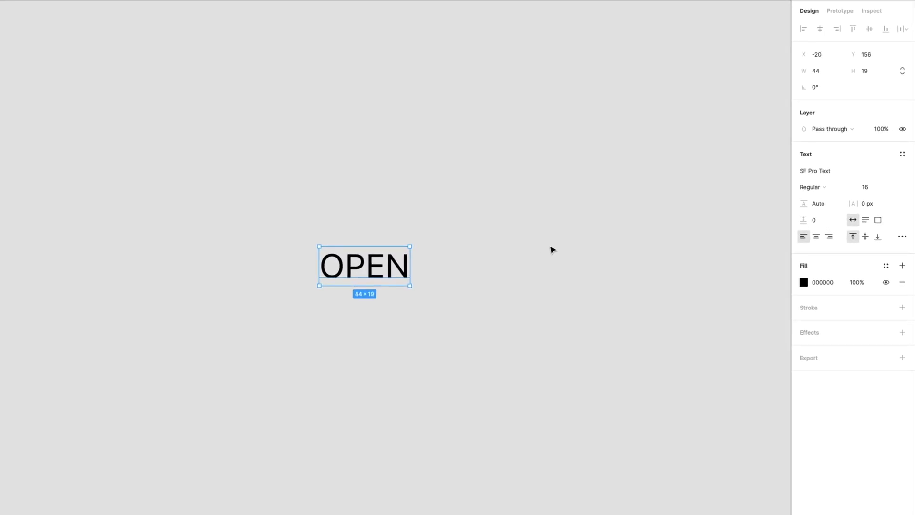
left_click(866, 187)
type("13")
key("Return")
left_click(813, 187)
left_click(817, 223)
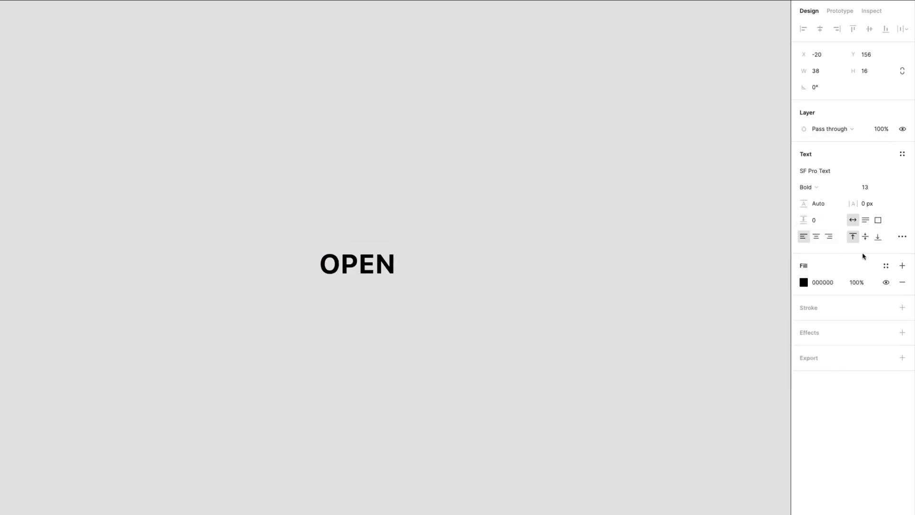
left_click(885, 265)
left_click(811, 327)
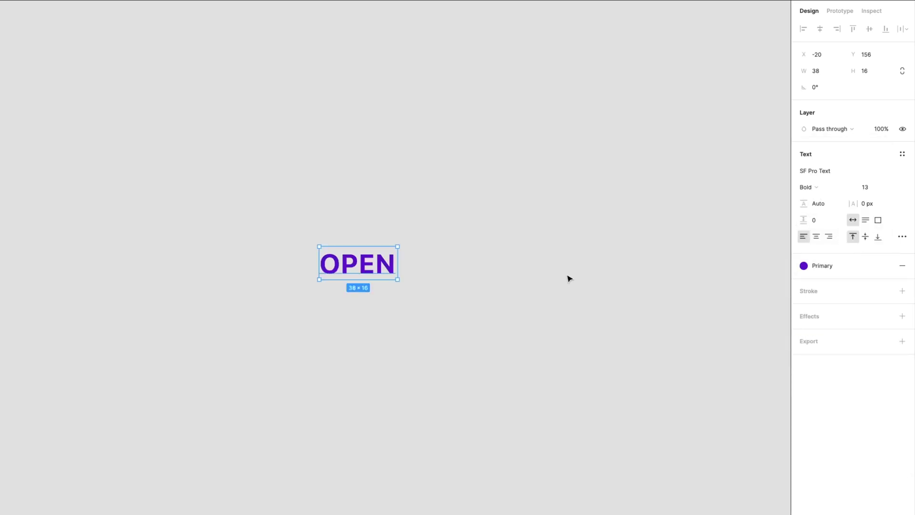
Wrap the text in an auto-layout frame with 6×12 padding, Background Light fill and radius 99
key("shift+a")
left_click(879, 163)
type("6 12")
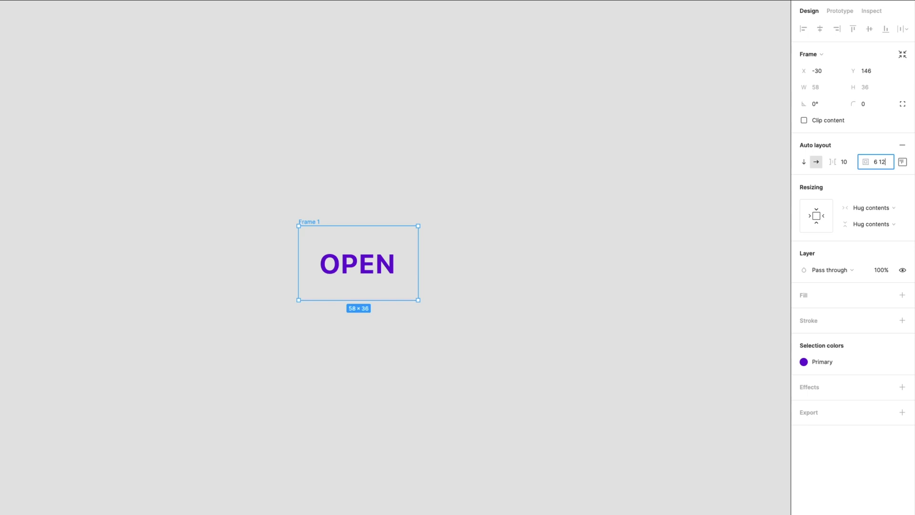
key("Return")
left_click(885, 296)
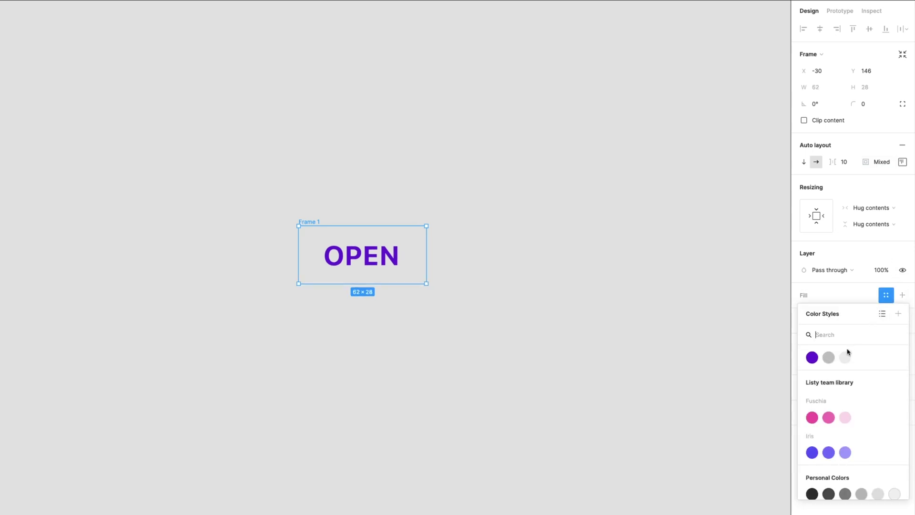
left_click(830, 356)
left_click(868, 108)
type("99")
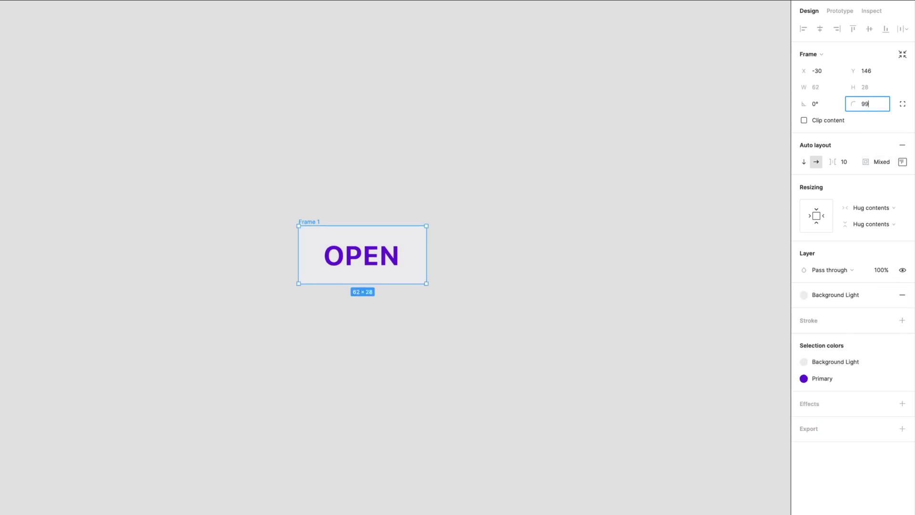
key("Return")
Rename the frame to Button and deselect it
key("ctrl+backslash")
key("ctrl+r")
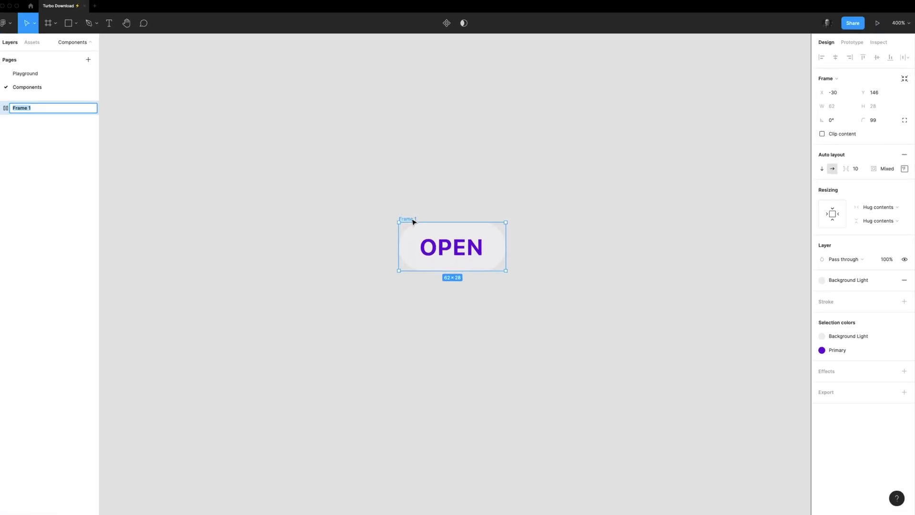
type("Bt")
key("Return")
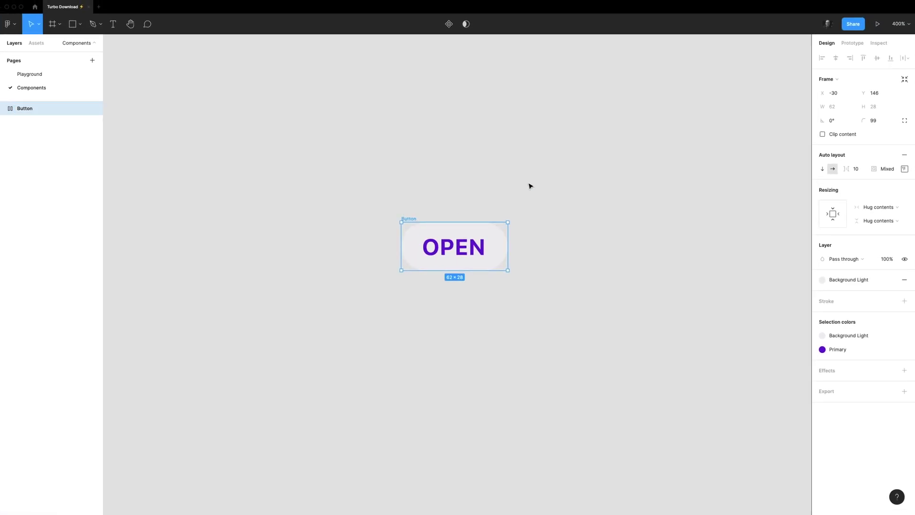
left_click(502, 214)
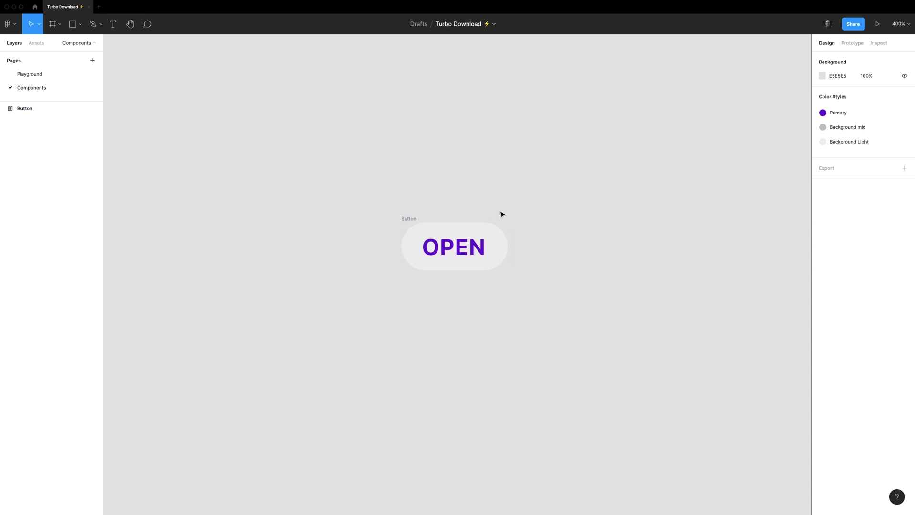
Draw a 30×30 circle below the OPEN button
scroll(506, 219, "down", 3)
scroll(506, 218, "down", 3)
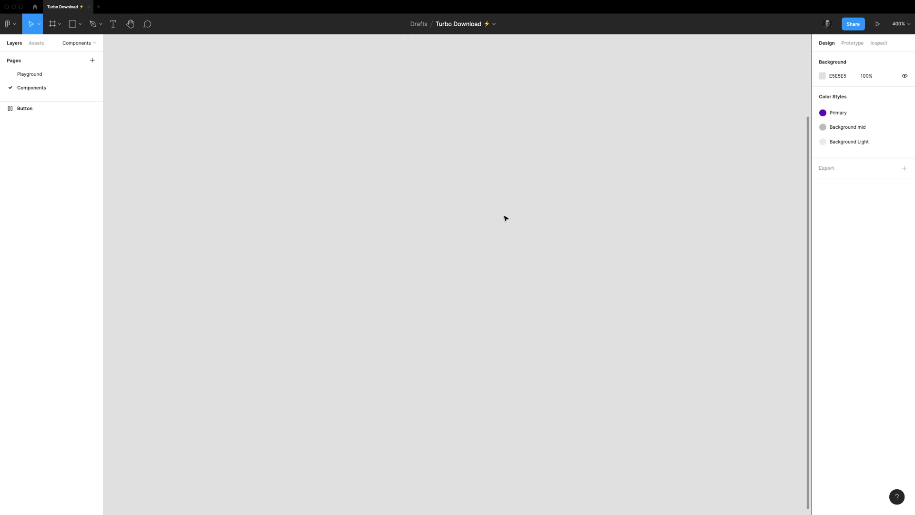
key("o")
left_click_drag(427, 234, 480, 286)
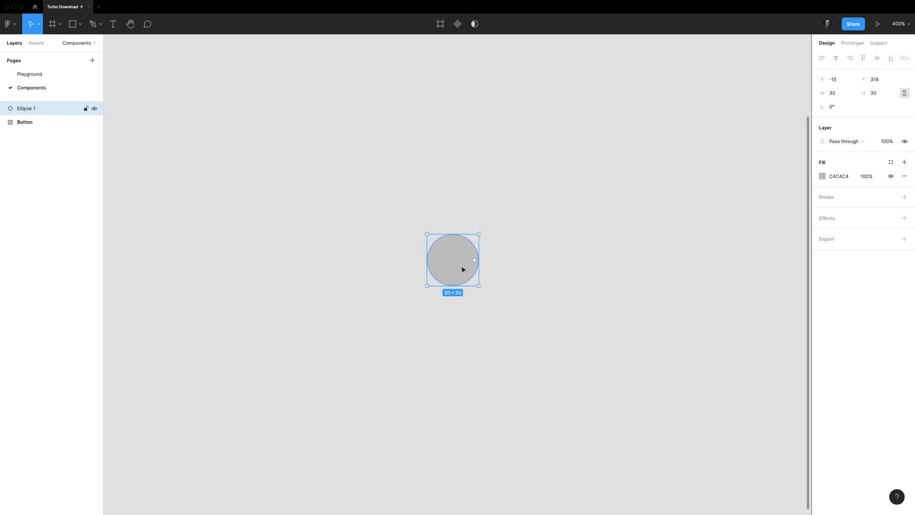
scroll(460, 268, "up", 2)
scroll(460, 268, "up", 2)
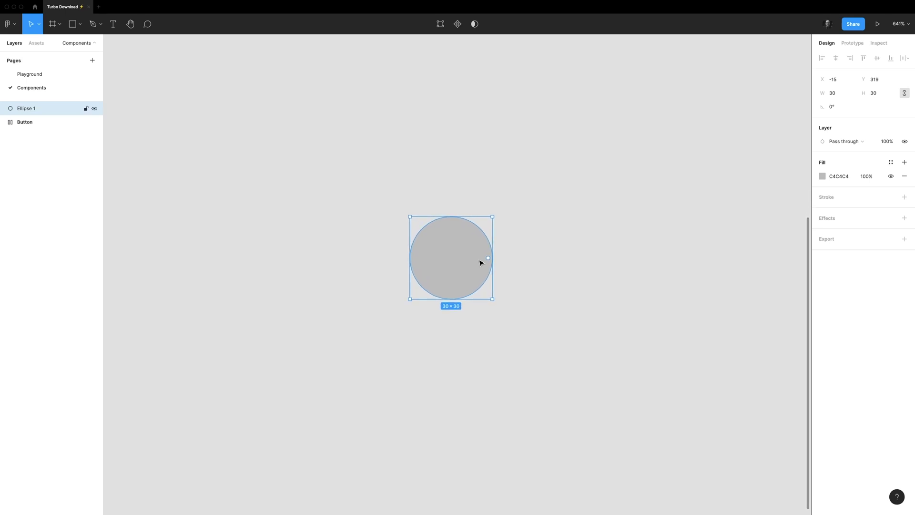
Make the circle a full ring with 85% inner ratio and Background mid fill
left_click_drag(489, 258, 453, 260)
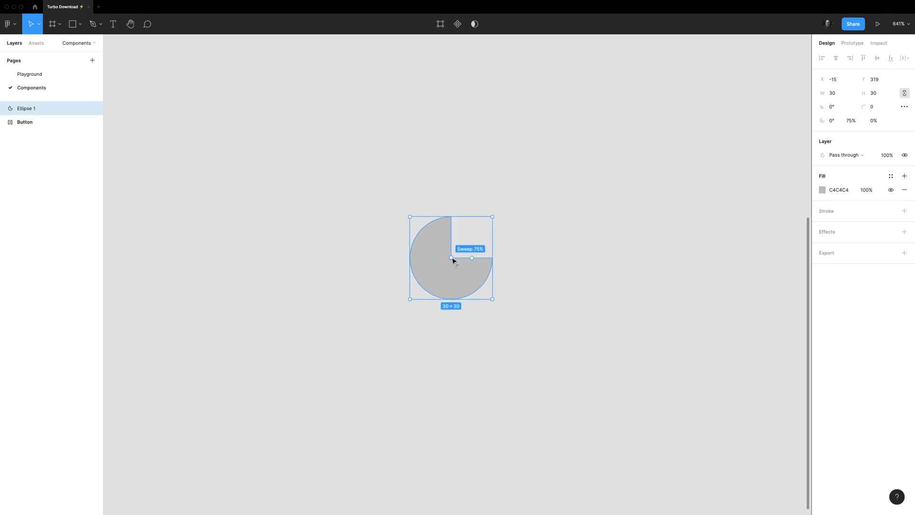
mouse_move(452, 258)
left_mouse_down()
mouse_move(455, 238)
mouse_move(413, 245)
mouse_move(425, 249)
mouse_move(435, 237)
mouse_move(491, 258)
left_mouse_up()
left_click(887, 122)
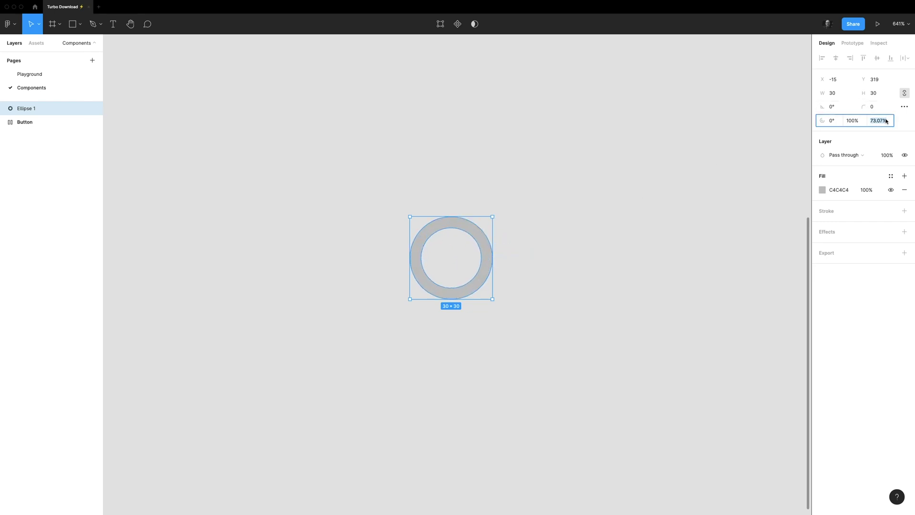
type("85")
key("Return")
left_click(891, 176)
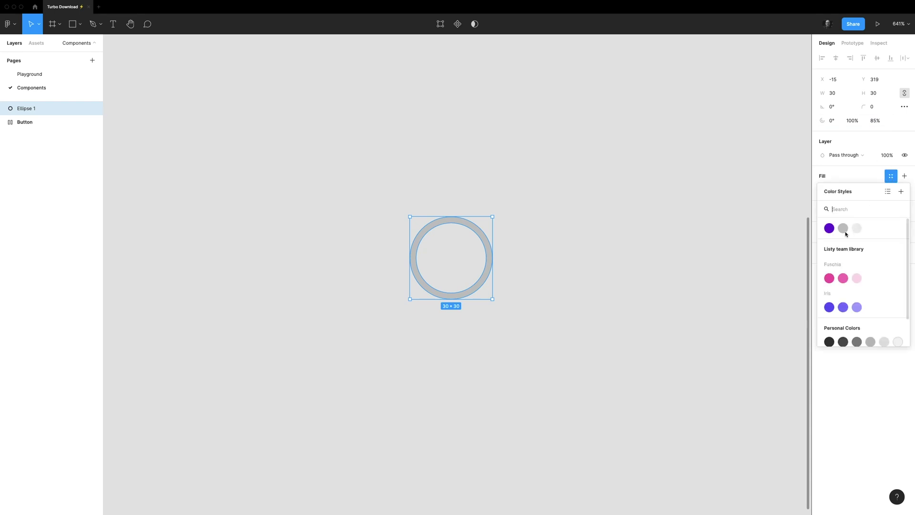
left_click(846, 230)
Name the ring Background, then duplicate it as a layer named Left
double_click(38, 109)
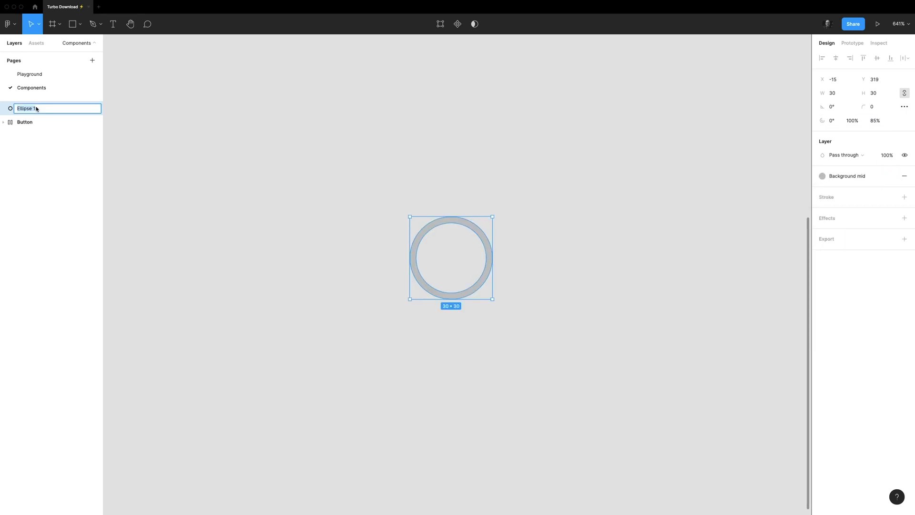
type("Background")
key("Return")
key("ctrl+d")
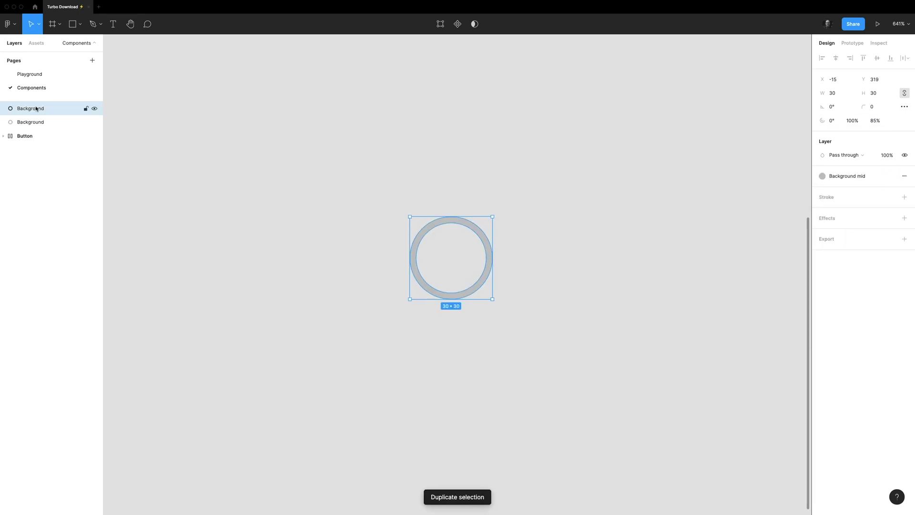
double_click(36, 109)
type("Left")
key("Return")
Make Left a Primary purple half-ring at 50% sweep, rotated onto the left side
left_click(891, 176)
left_click(830, 227)
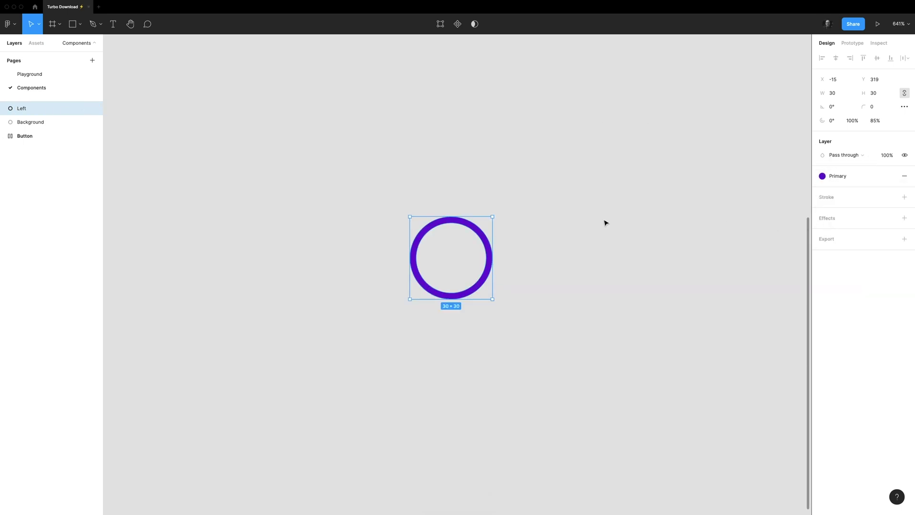
left_click(853, 124)
type("50")
key("Return")
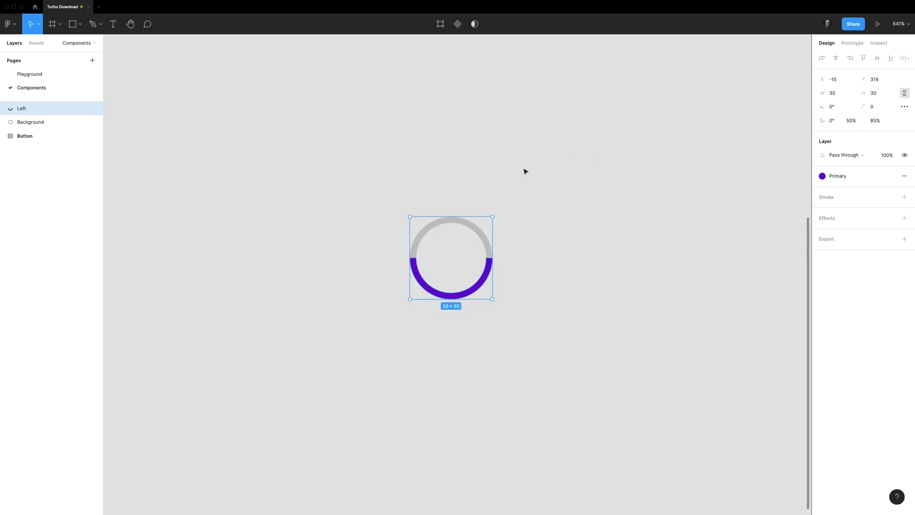
left_click_drag(504, 239, 501, 298)
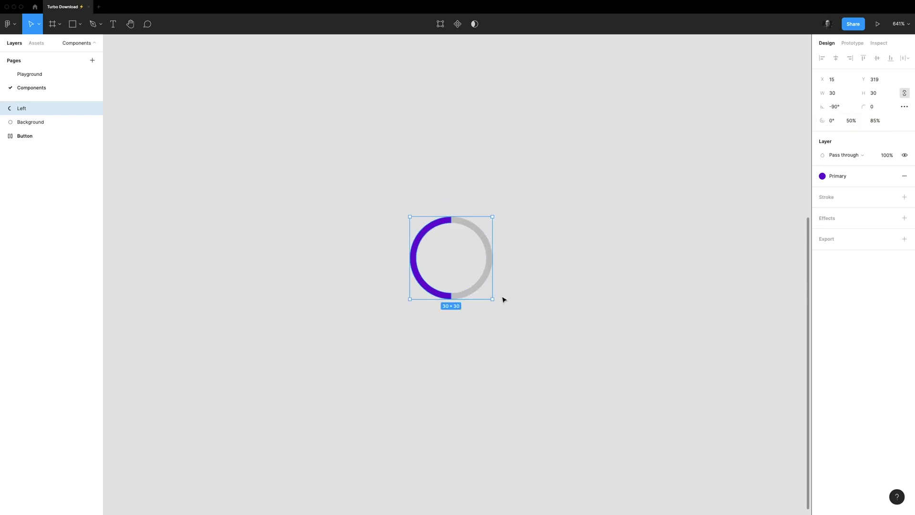
Duplicate the Left half-ring as Right and rotate it
key("ctrl+d")
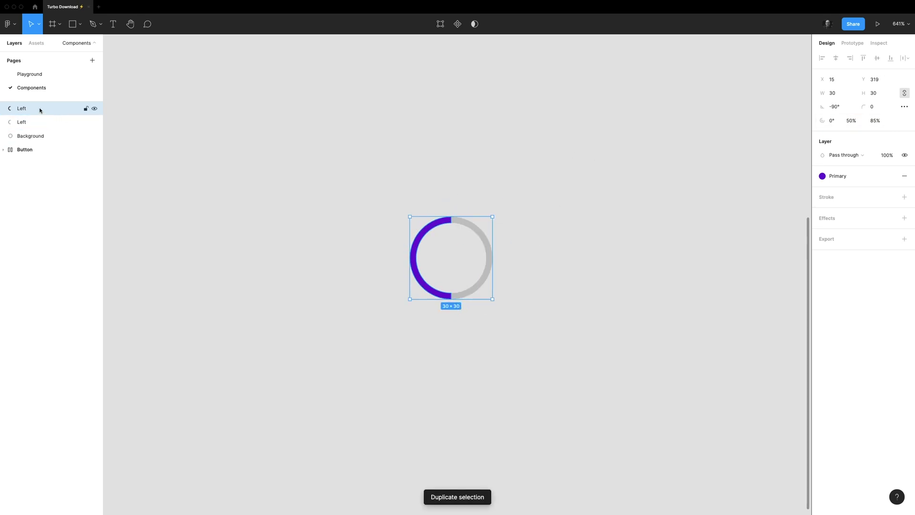
double_click(40, 111)
type("t")
key("Return")
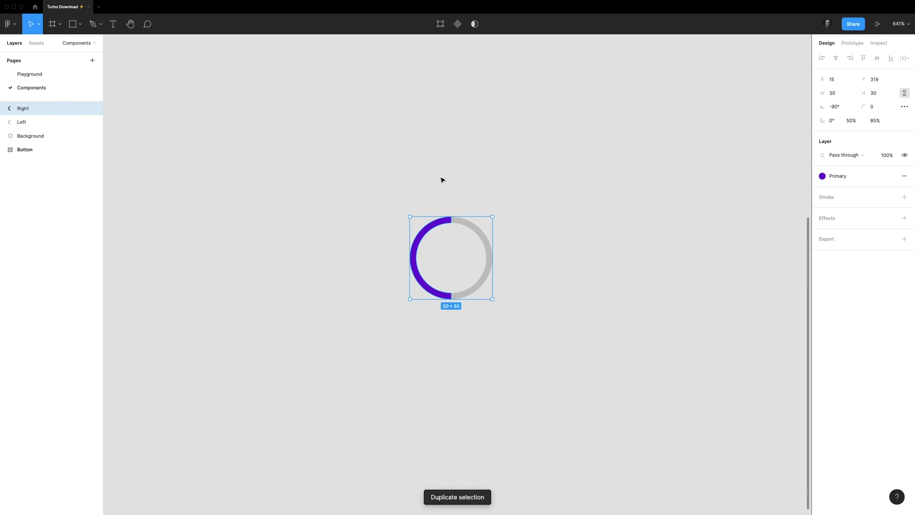
left_click_drag(498, 215, 485, 351)
Set the Right half-ring's rotation to 90° and duplicate both Right and Left half-rings
left_click(834, 106)
type("90")
key("Return")
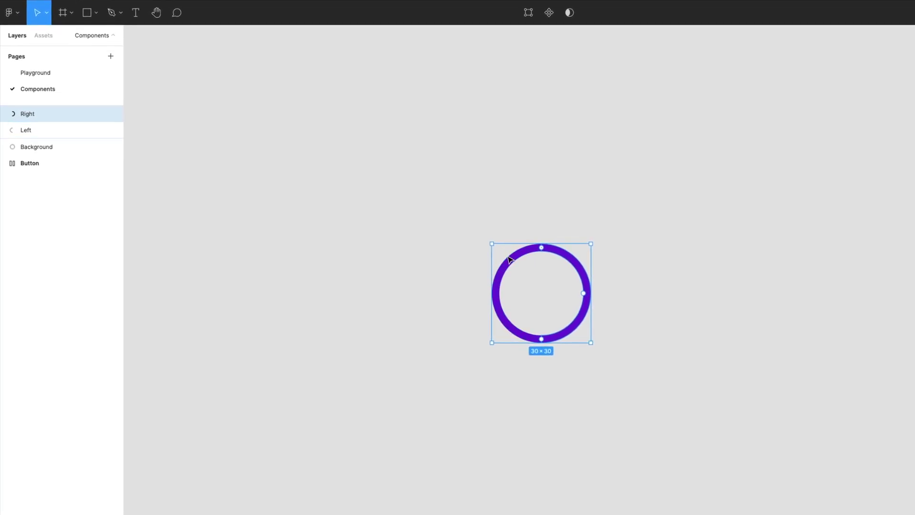
key("ctrl+d")
left_click(55, 147)
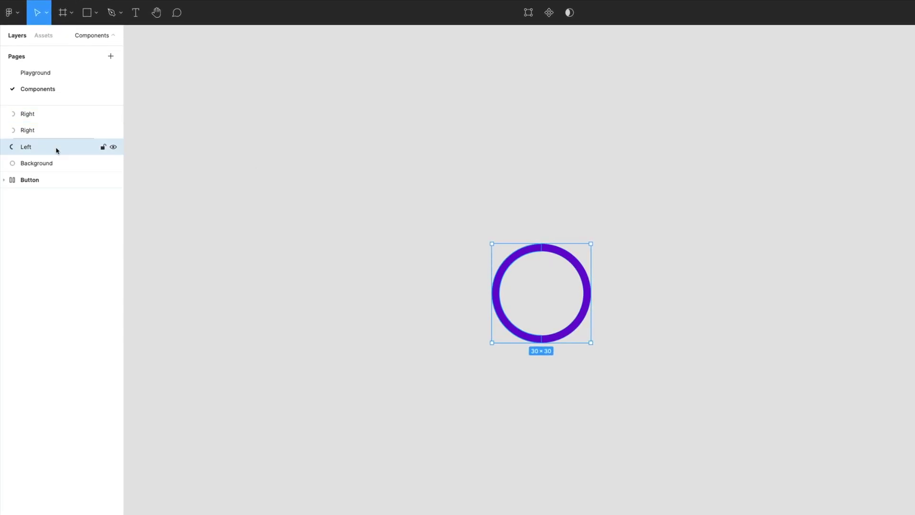
key("ctrl+d")
Turn the Right pair and the Left pair into two separate mask groups
left_click(56, 113)
left_click(55, 130, "shift")
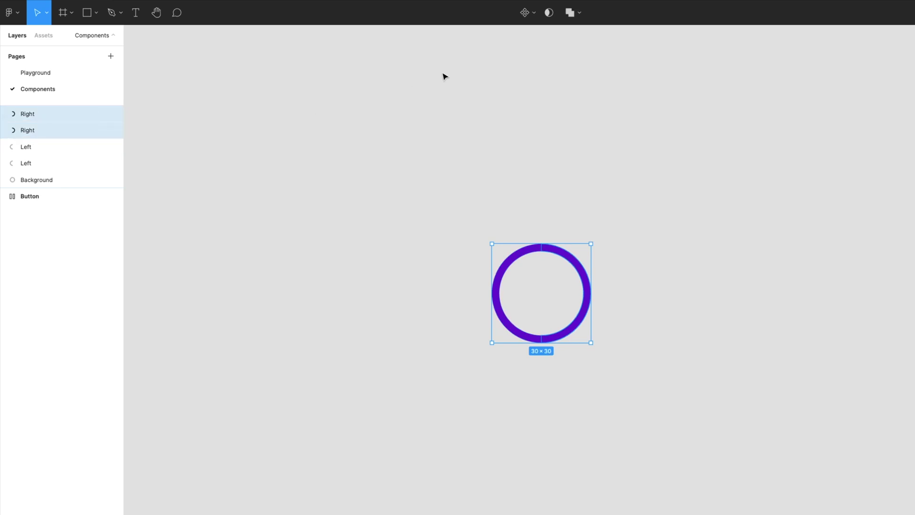
left_click(549, 12)
left_click(53, 163)
left_click(53, 180, "shift")
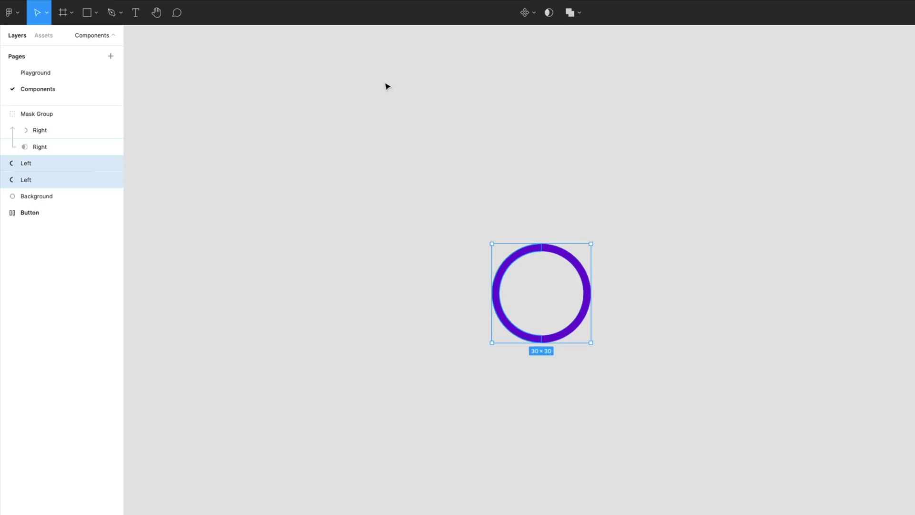
left_click(548, 12)
Rotate both masks until the ring shows all grey, and draw a small centred square
left_click(82, 130)
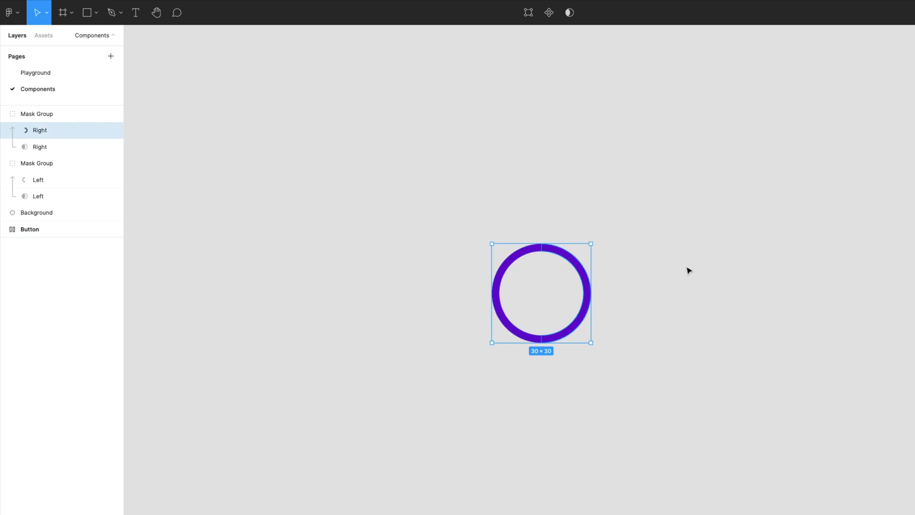
mouse_move(596, 242)
left_mouse_down()
mouse_move(504, 377)
mouse_move(467, 379)
left_mouse_up()
left_click(66, 181)
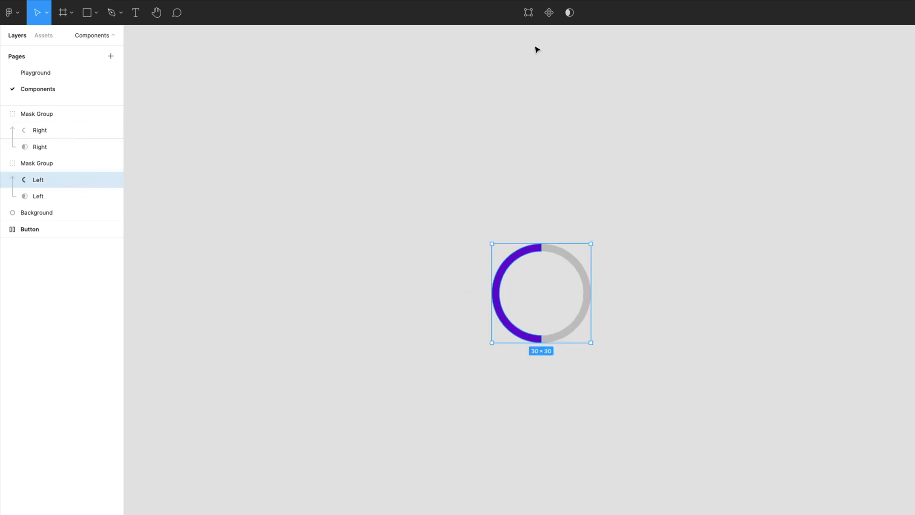
left_click_drag(597, 249, 479, 347)
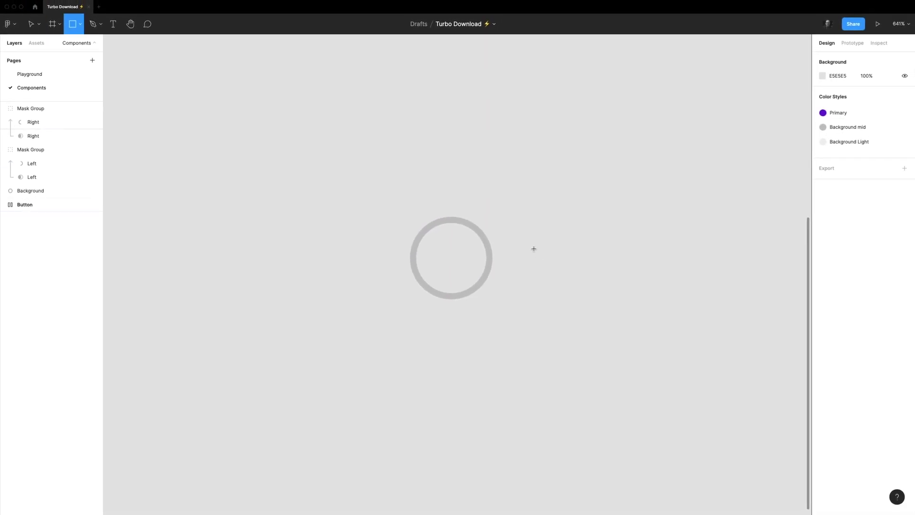
mouse_move(534, 249)
left_mouse_down()
mouse_move(552, 267)
mouse_move(448, 262)
left_mouse_up()
Colour the square Primary purple with a corner radius of 2
left_click(891, 162)
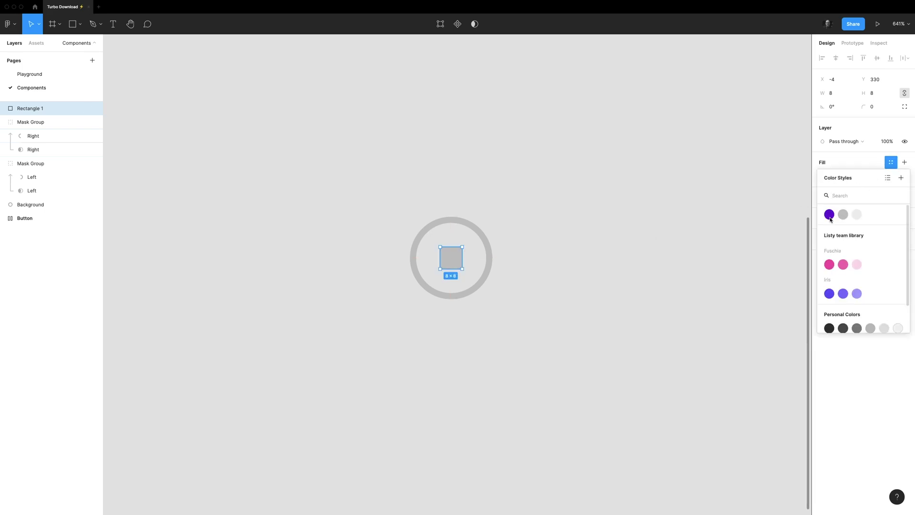
left_click(830, 213)
left_click(875, 106)
type("2")
key("Return")
Wrap the ring and square layers in a 30×30 frame named Loading
left_click(720, 124)
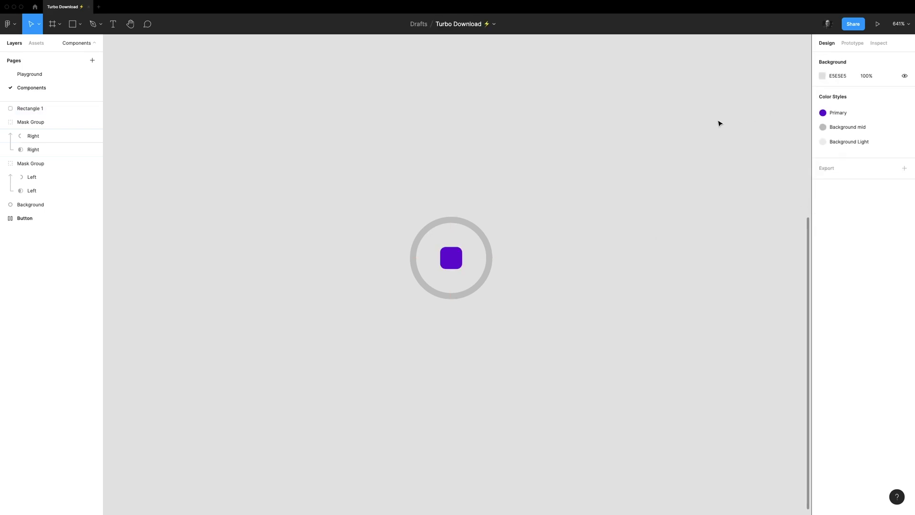
left_click_drag(392, 151, 619, 343)
key("ctrl+alt+g")
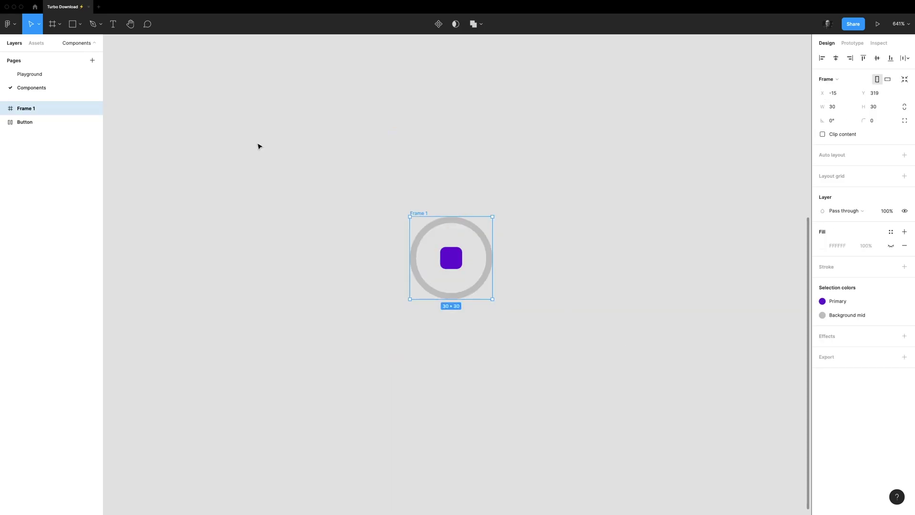
double_click(423, 215)
type("Loading")
key("Return")
left_click(564, 183)
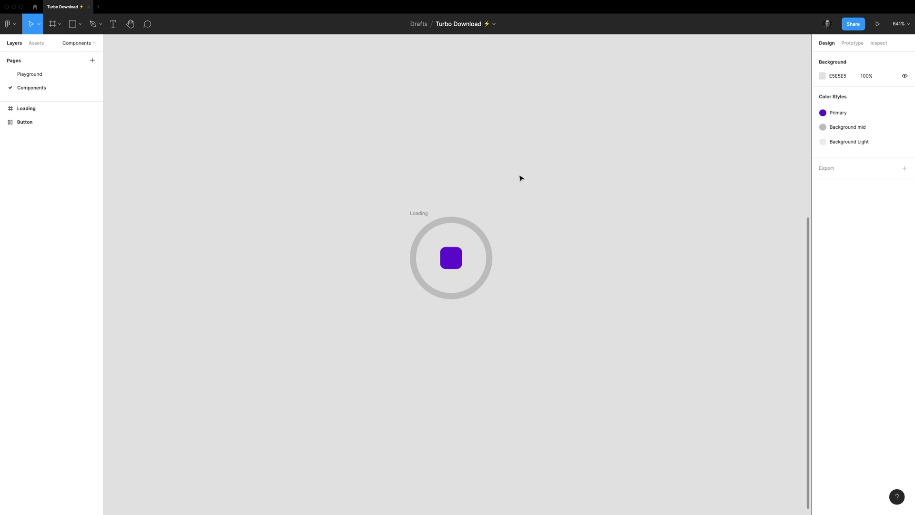
scroll(520, 179, "down", 5)
Move the Loading frame under the OPEN button and place a Cloud icon instance beneath it
left_click_drag(551, 149, 390, 248)
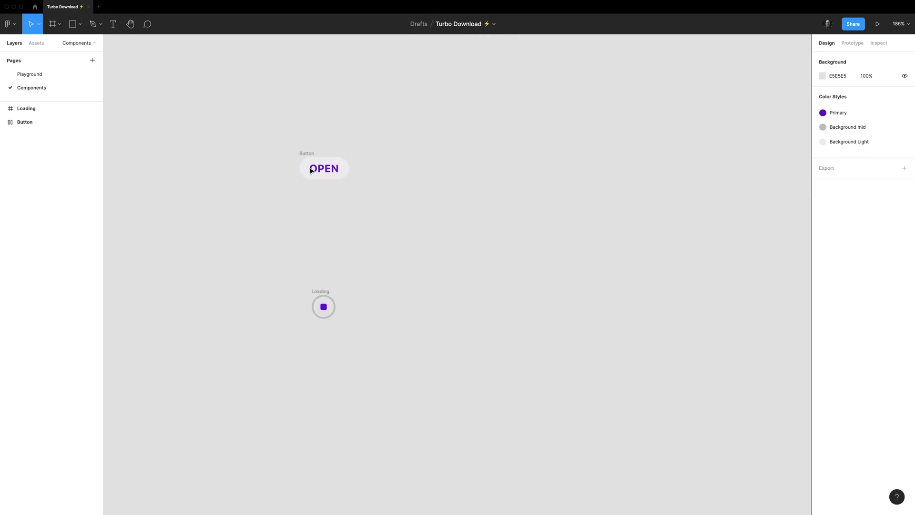
left_click_drag(323, 296, 311, 204)
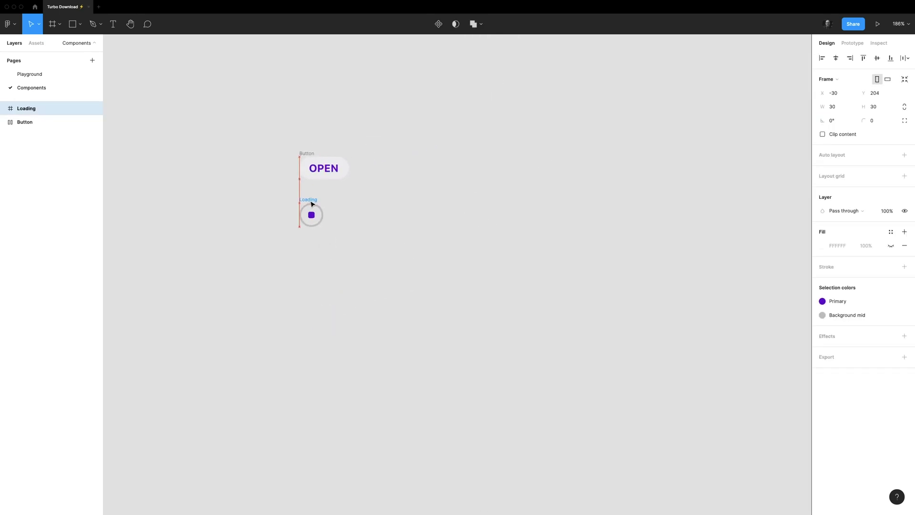
left_click(36, 43)
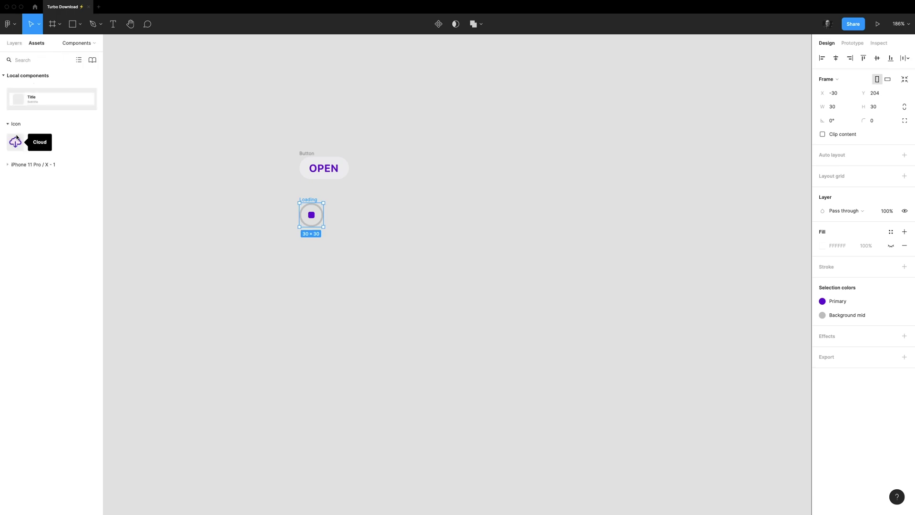
mouse_move(16, 142)
left_mouse_down()
mouse_move(323, 279)
mouse_move(307, 260)
left_mouse_up()
left_click(15, 43)
left_click(308, 154)
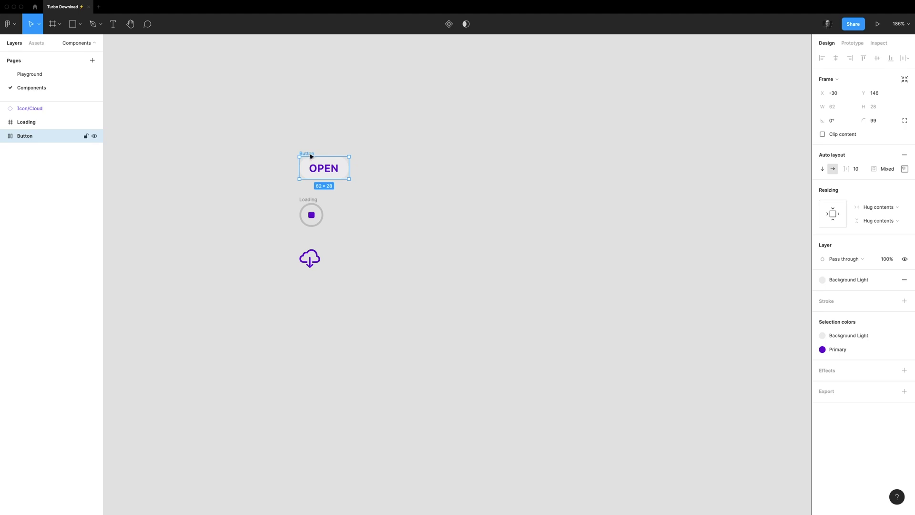
Frame the button as Download, make it a component, and add a second variant
key("ctrl+z")
key("ctrl+z")
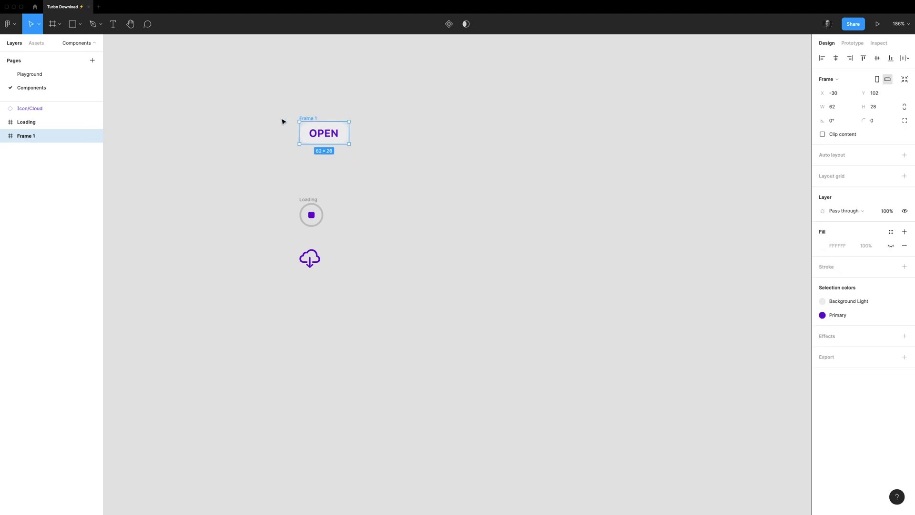
key("ctrl+r")
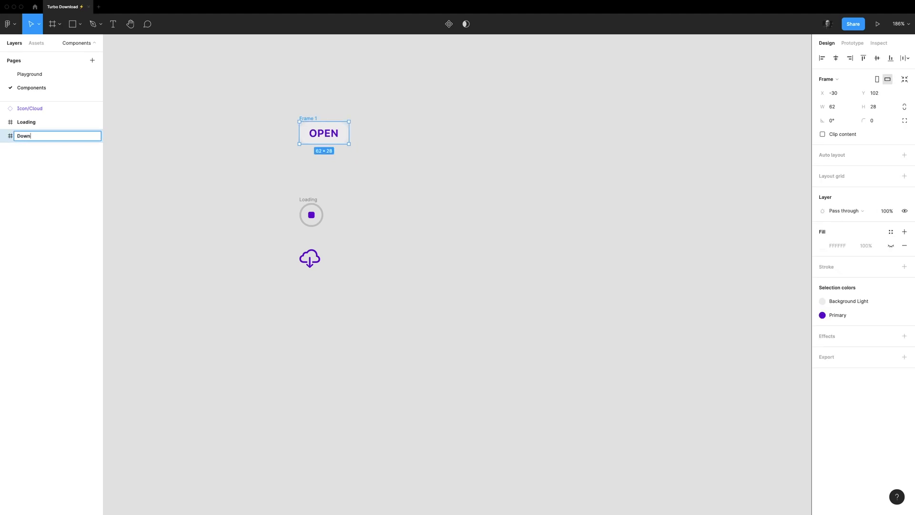
type("load")
key("Return")
left_click(445, 28)
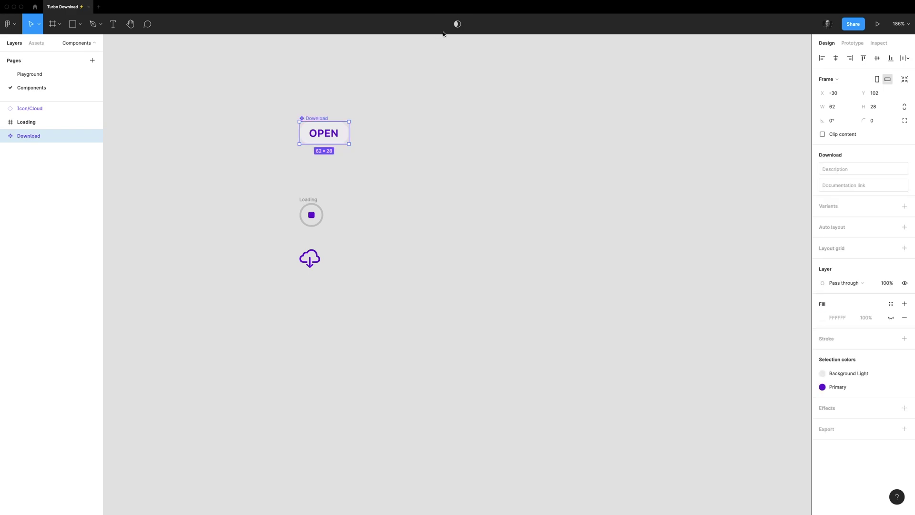
left_click(904, 205)
Lay the variants out horizontally with auto layout and delete the duplicate OPEN button in Variant2
left_click_drag(308, 105, 400, 193)
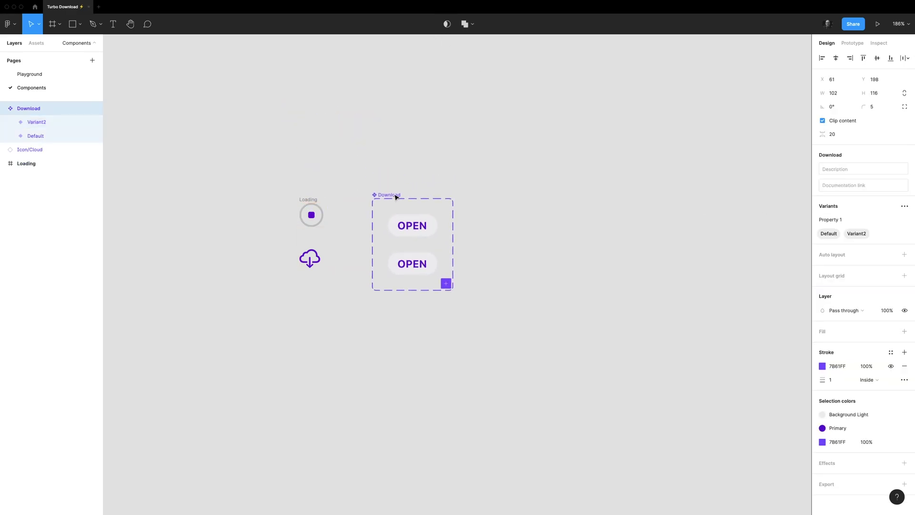
scroll(541, 209, "up", 2)
left_click_drag(541, 209, 487, 208)
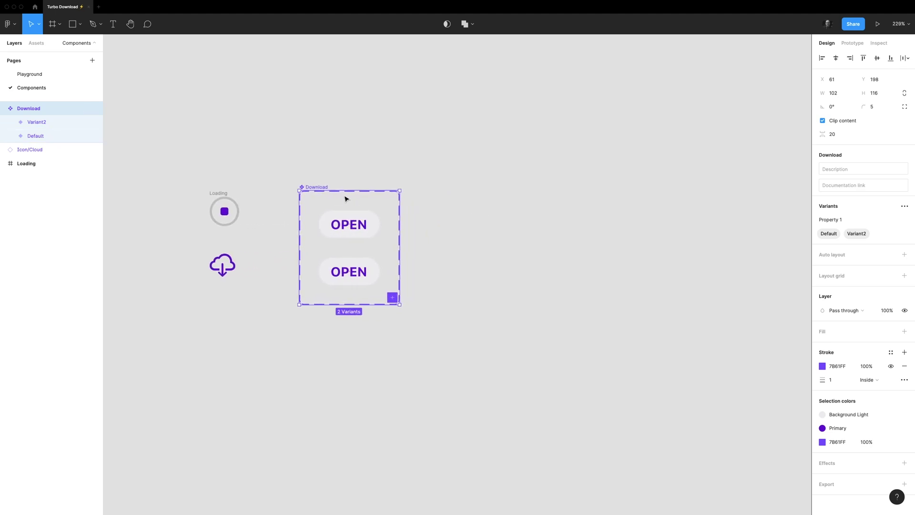
key("shift+a")
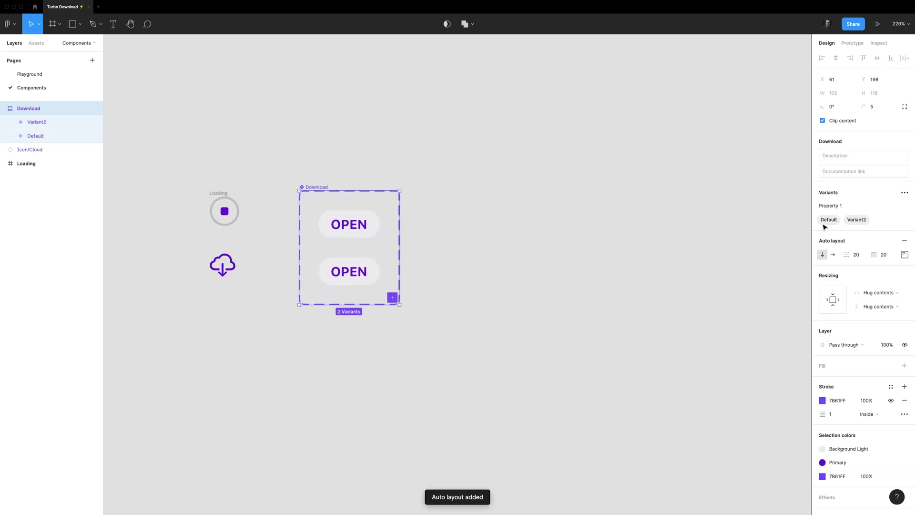
left_click(833, 255)
left_click(444, 228)
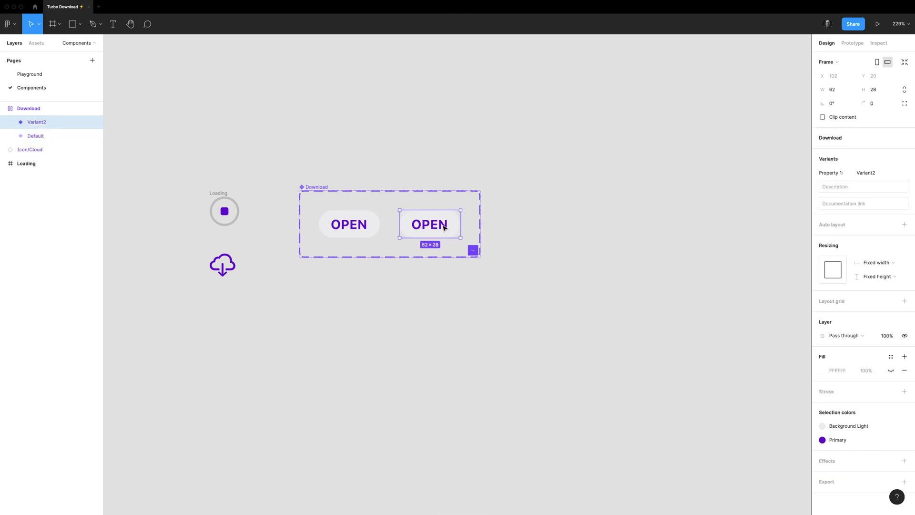
double_click(443, 227)
key("Delete")
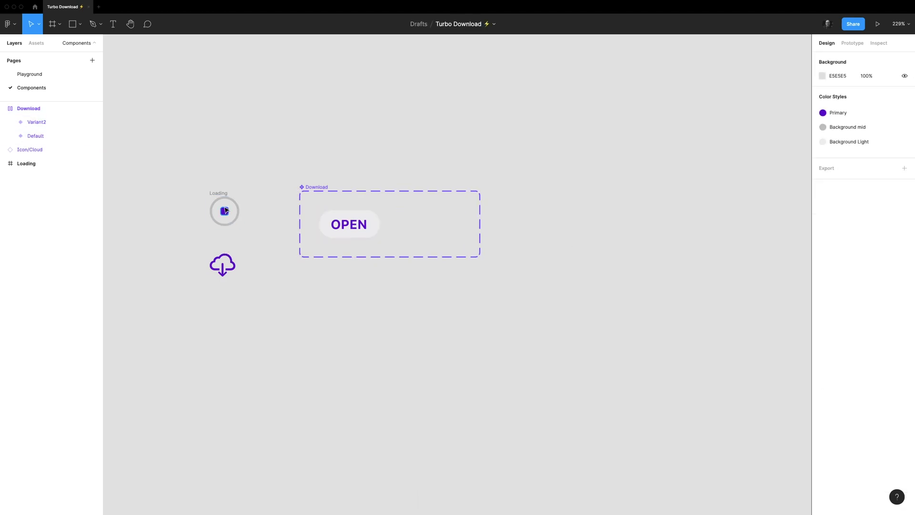
left_click(225, 211)
mouse_move(36, 122)
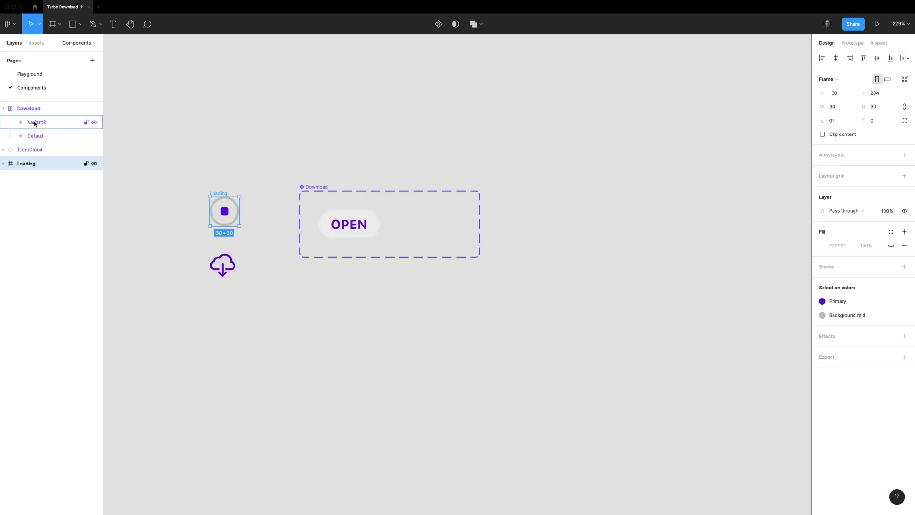
Put the Loading ring into Variant2, centred with Center constraints
left_click_drag(36, 124, 36, 124)
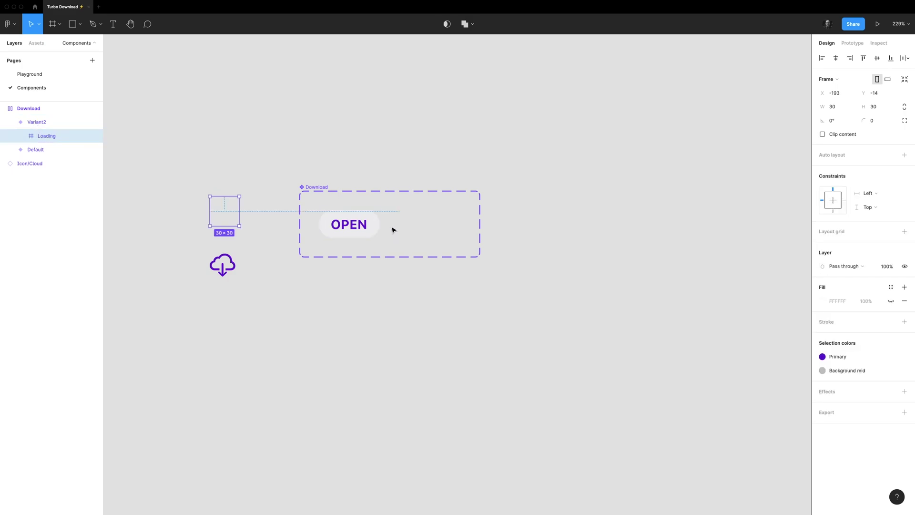
left_click(850, 58)
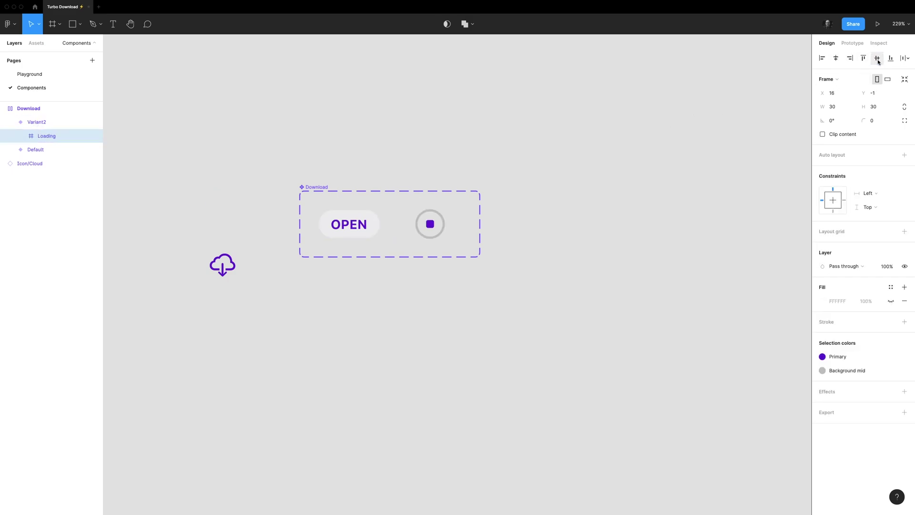
left_click(834, 201)
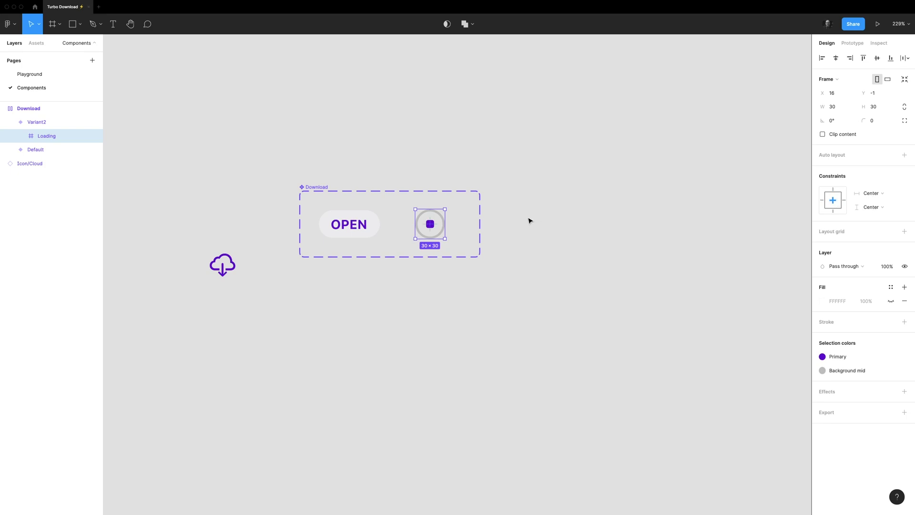
Add a third variant and rotate its right arc to show 50% progress
left_click(450, 227)
left_click(477, 254)
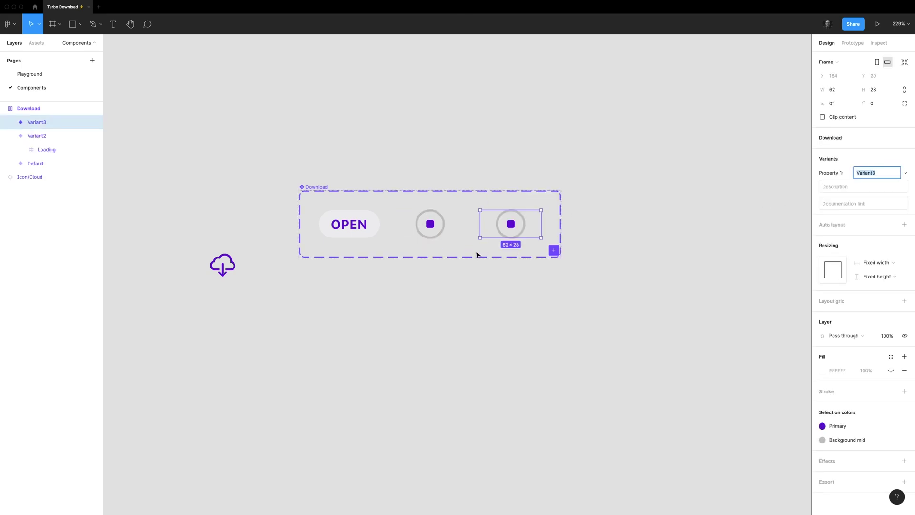
double_click(525, 223)
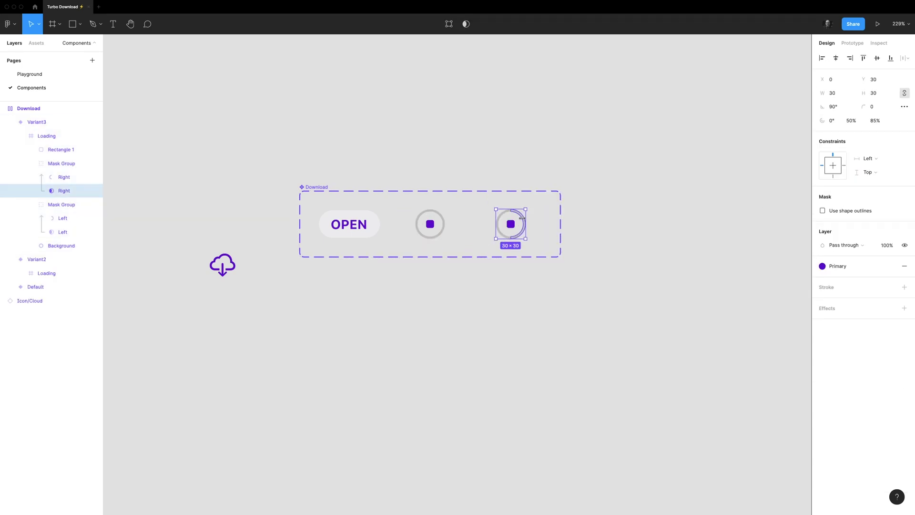
left_click(64, 177)
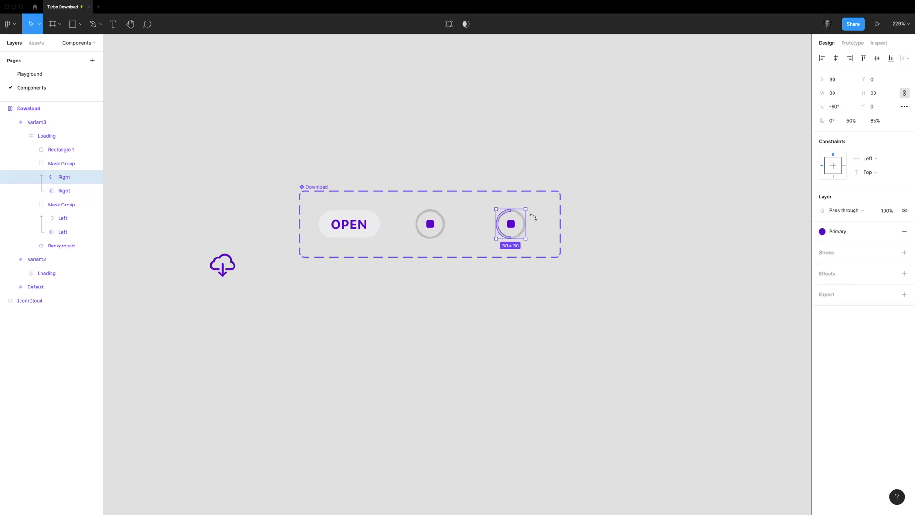
left_click_drag(533, 217, 483, 252)
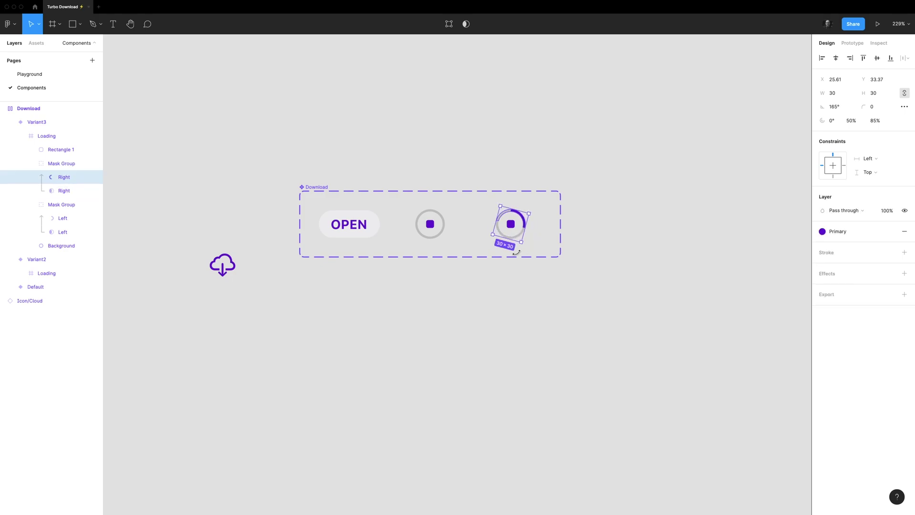
left_click(555, 285)
Add a fourth variant and rotate its left arc so the ring is fully purple
left_click(512, 222)
left_click(553, 250)
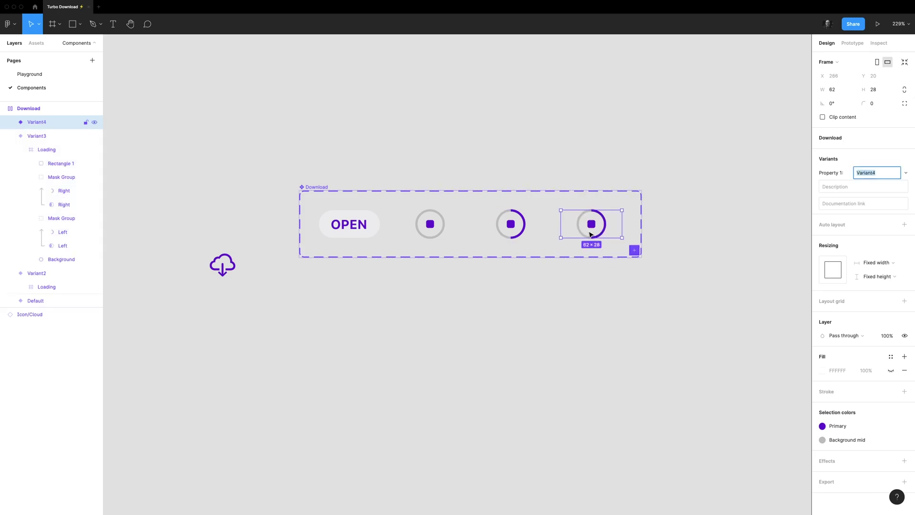
left_click(585, 236, "ctrl")
left_click(76, 219)
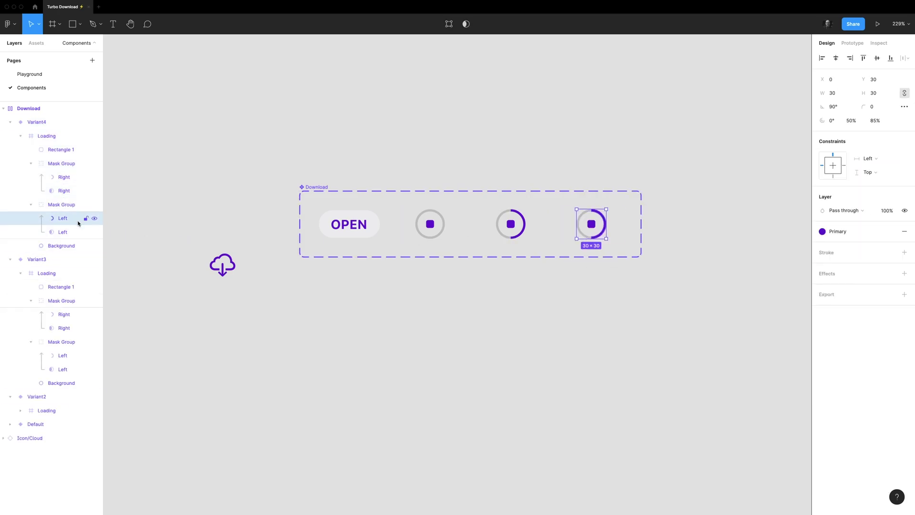
mouse_move(607, 207)
left_mouse_down()
mouse_move(603, 240)
mouse_move(571, 241)
left_mouse_up()
scroll(596, 223, "up", 5)
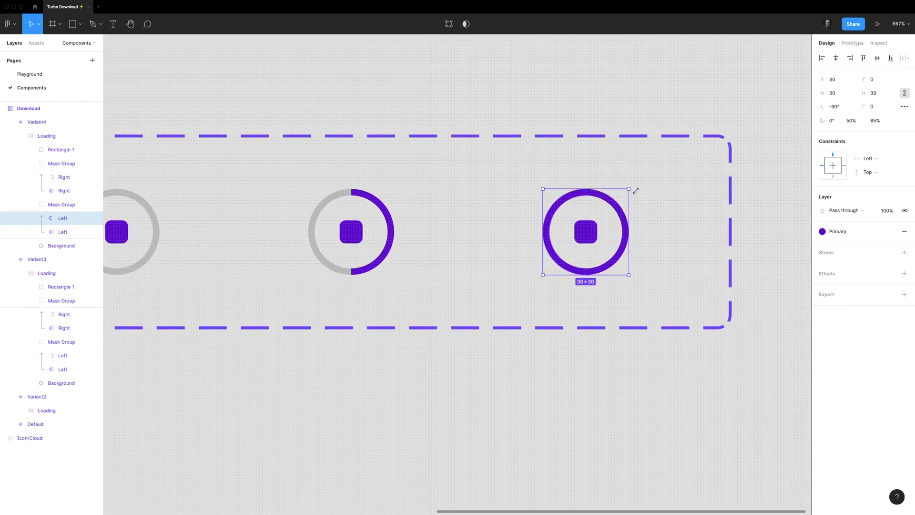
left_click_drag(634, 190, 633, 189)
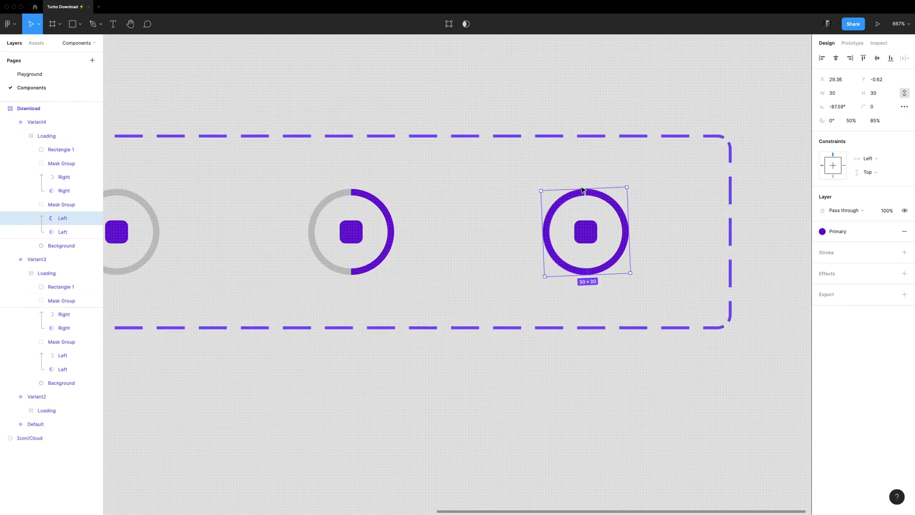
scroll(639, 217, "down", 2)
scroll(640, 218, "down", 5)
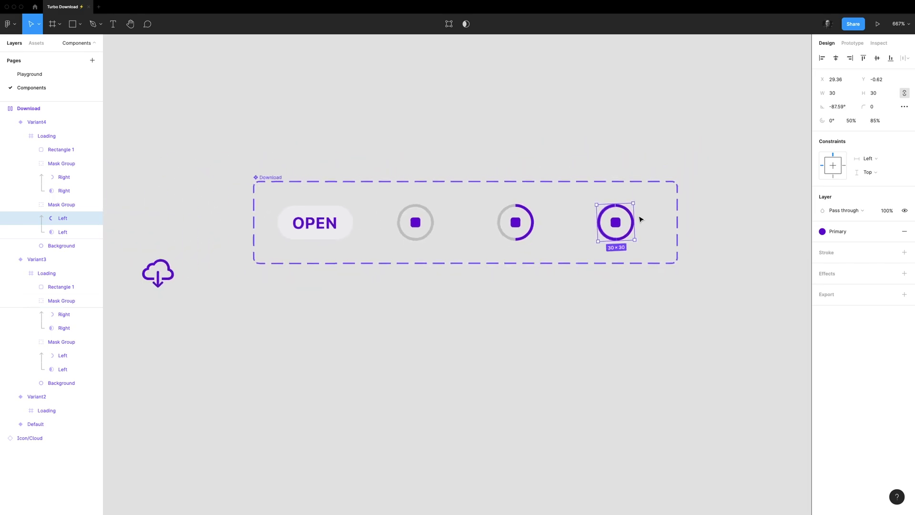
scroll(641, 219, "down", 1)
scroll(748, 204, "down", 1)
Add a fifth Download variant holding only the cloud icon, centred horizontally and vertically
left_click(605, 232)
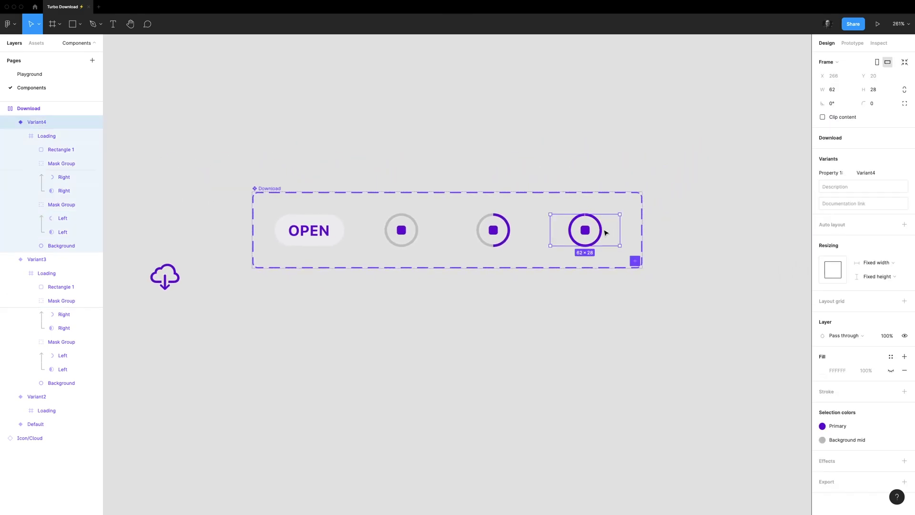
left_click(636, 262)
left_click_drag(165, 277, 650, 233)
left_click(676, 233)
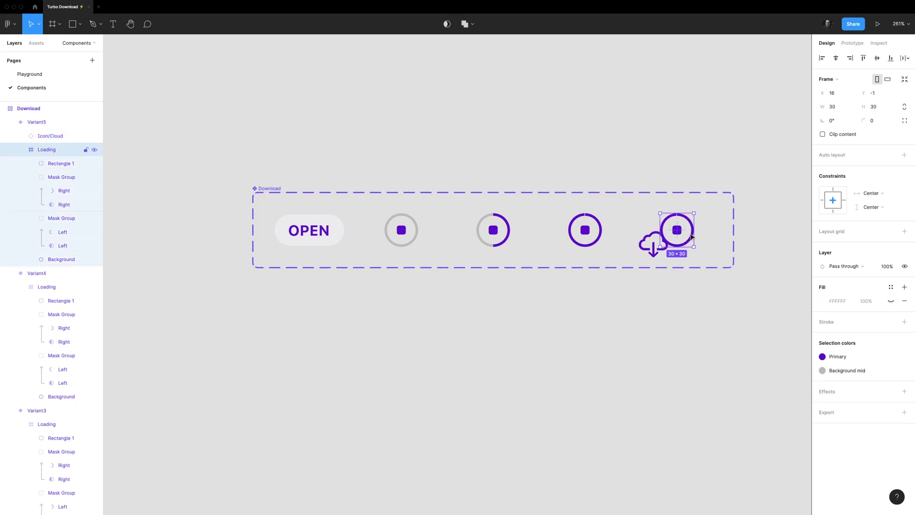
key("Delete")
left_click(660, 243)
left_click(836, 57)
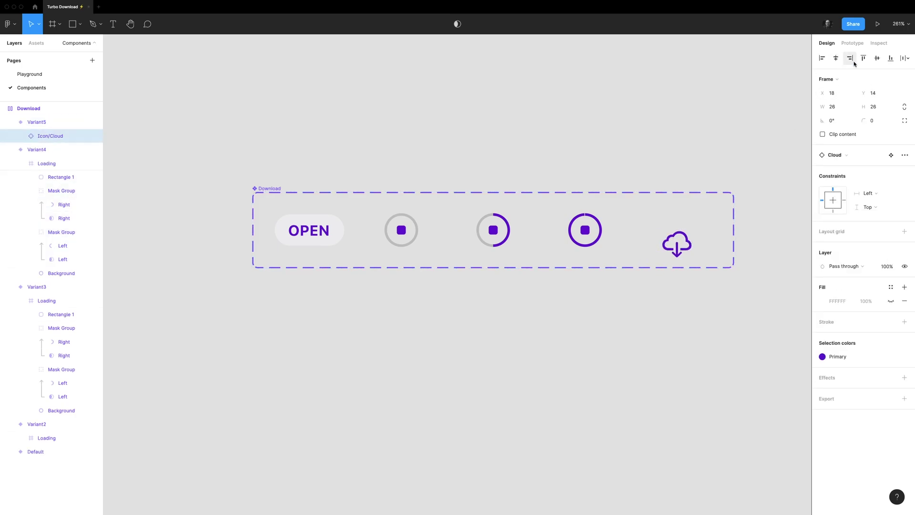
left_click(877, 57)
left_click(834, 199)
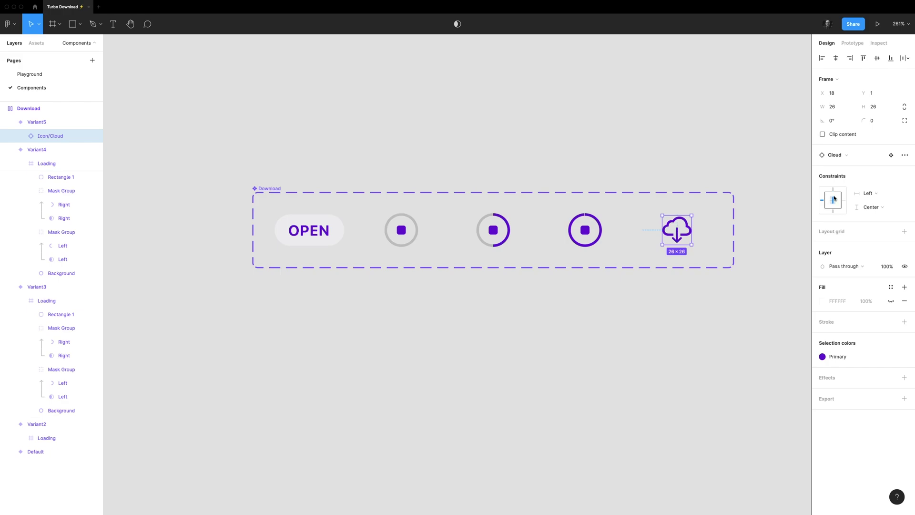
left_click(569, 336)
Reorder the variants so OPEN sits last and the cloud variant first
left_click(334, 239)
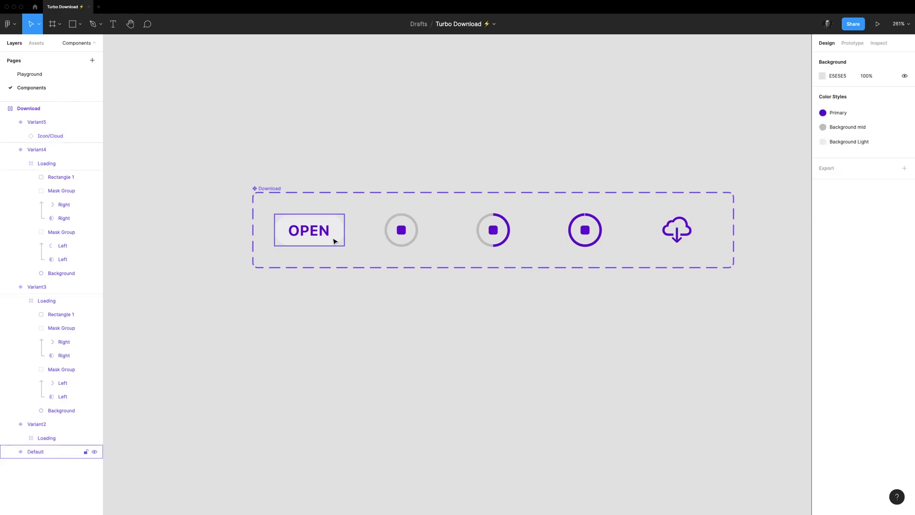
key("Right")
key("Right")
key("Right")
key("Right")
left_click(606, 237)
key("Left")
key("Left")
key("Left")
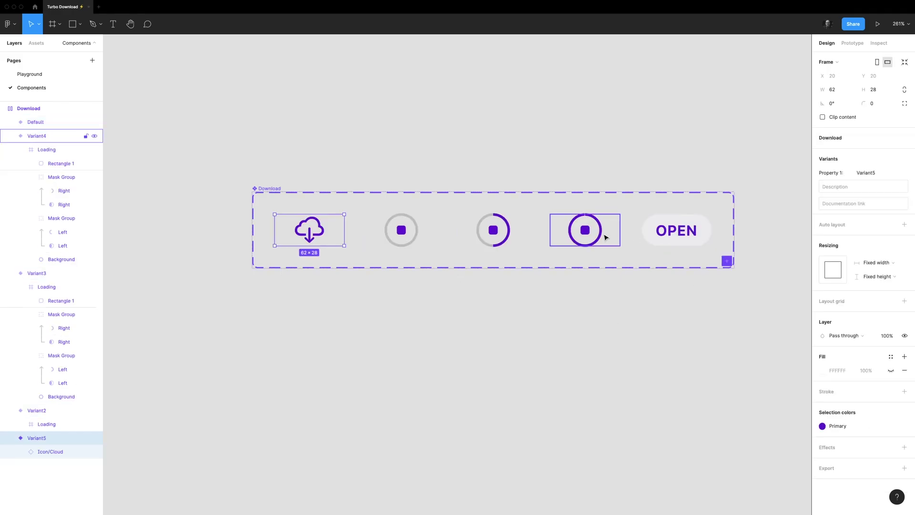
left_click(439, 302)
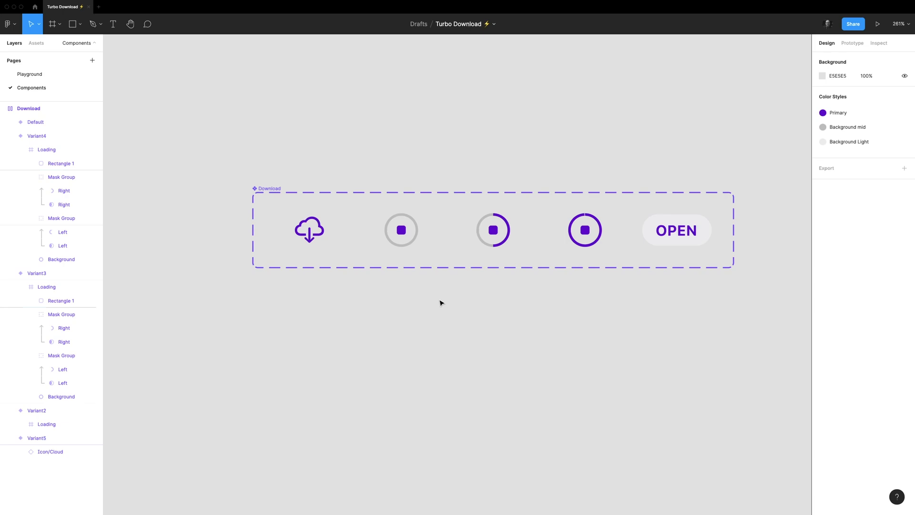
Name the cloud variant Download and the empty-ring variant Loading
left_click(323, 231)
left_click(878, 173)
type("Download")
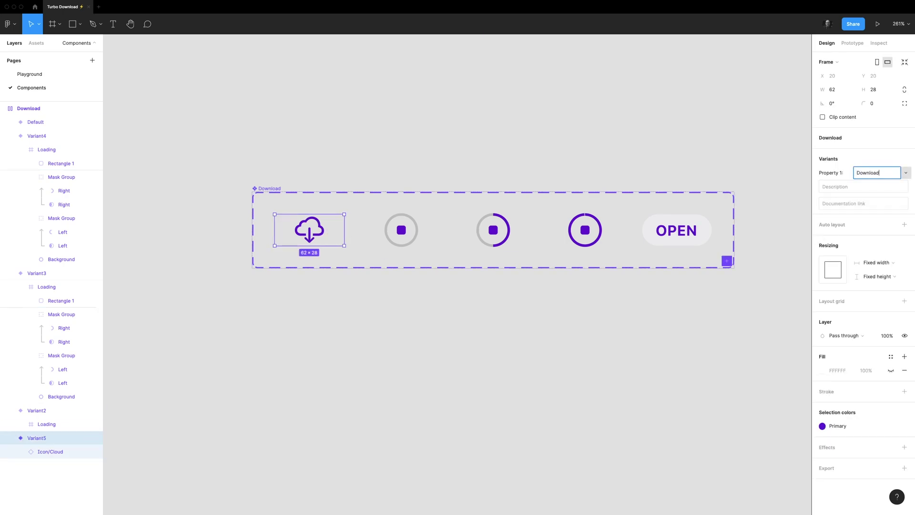
key("Return")
key("Tab")
left_click(885, 172)
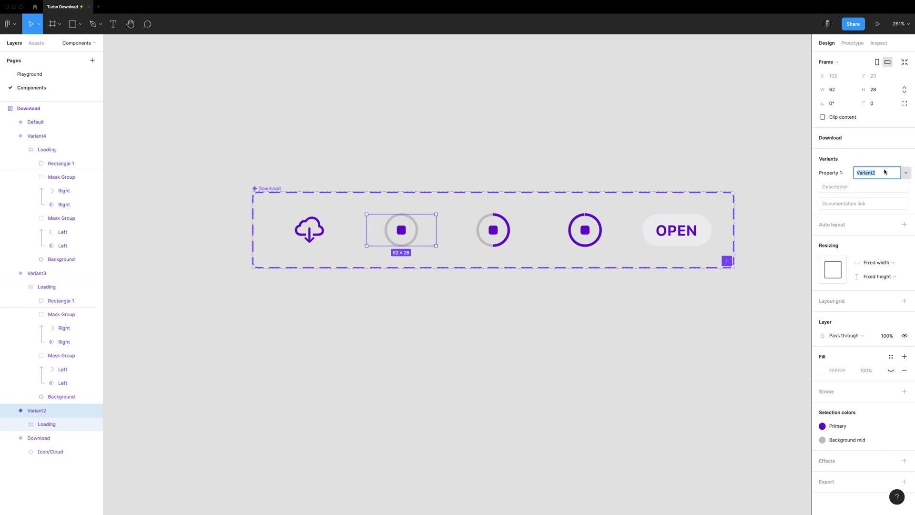
key("Return")
key("Tab")
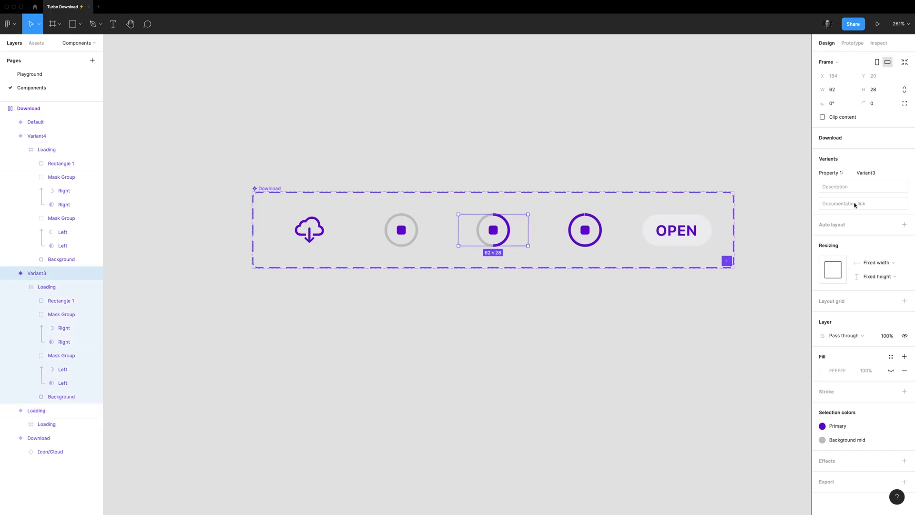
Name the half-ring variant Loading50 and the full-ring variant Loading100, then edit OPEN's value
left_click(884, 173)
type("Loading1")
type("0")
key("Return")
key("Tab")
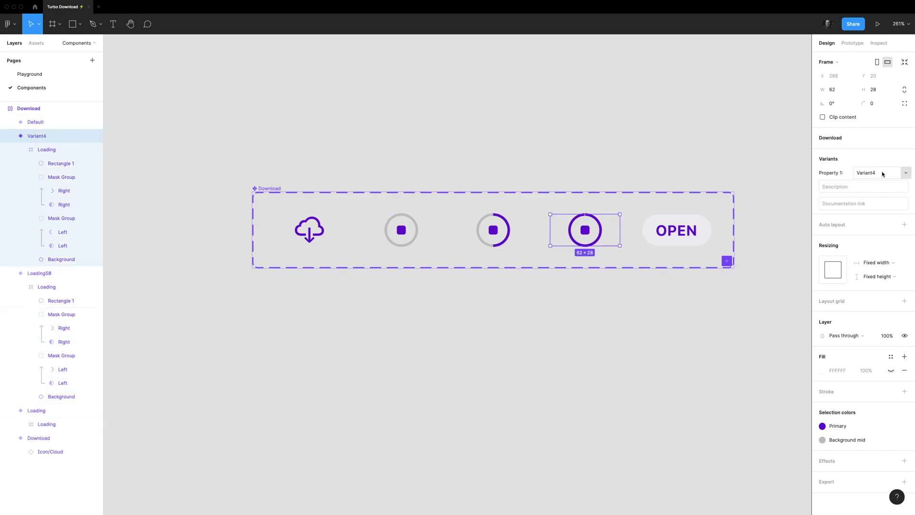
left_click(877, 173)
type("Loading100")
key("Return")
key("Tab")
left_click(871, 174)
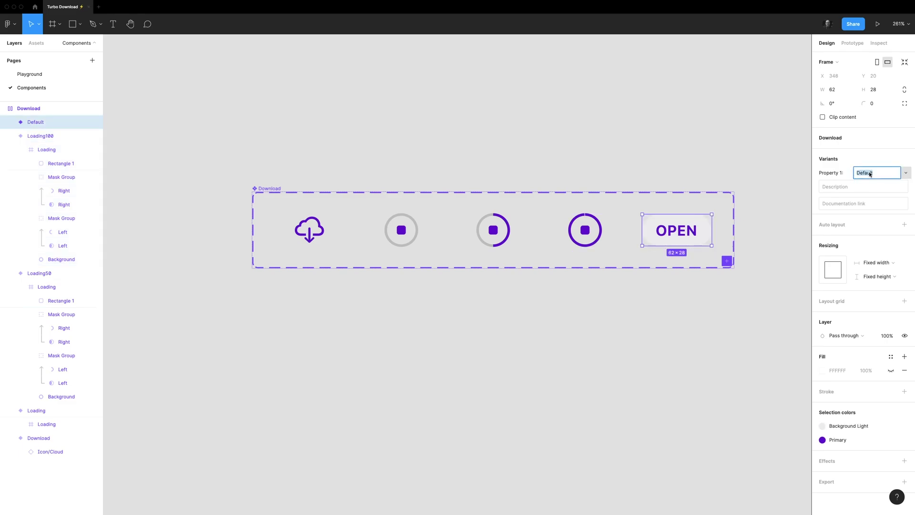
In Prototype mode, link the cloud variant to Loading with an instant on-click transition
left_click(345, 386)
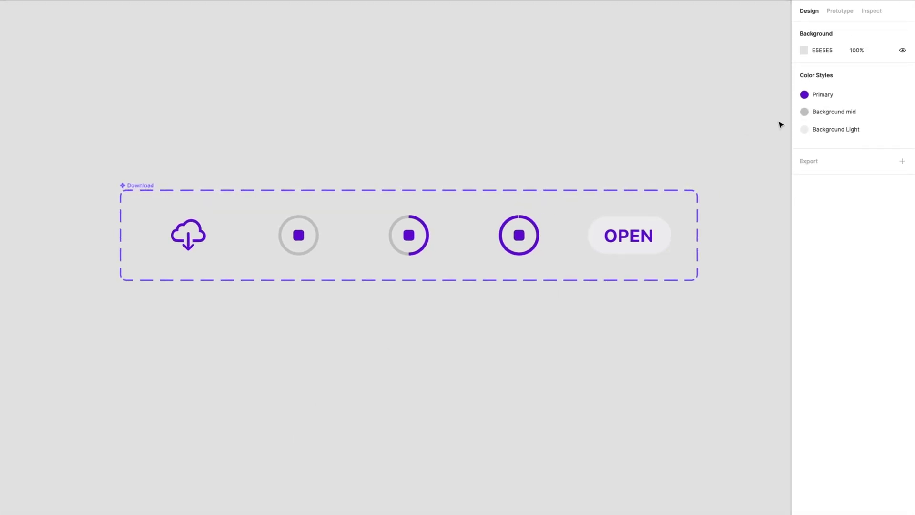
left_click(839, 12)
left_click(218, 229)
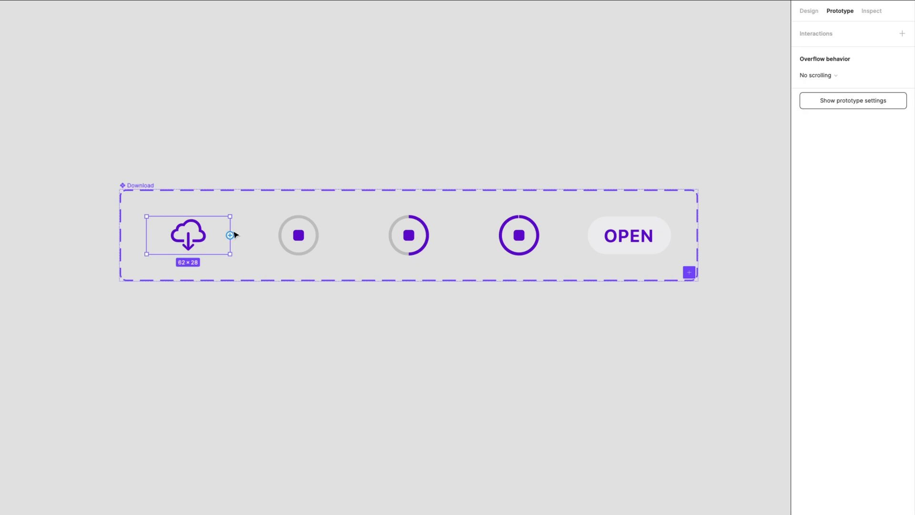
left_click_drag(231, 235, 274, 247)
left_click(699, 76)
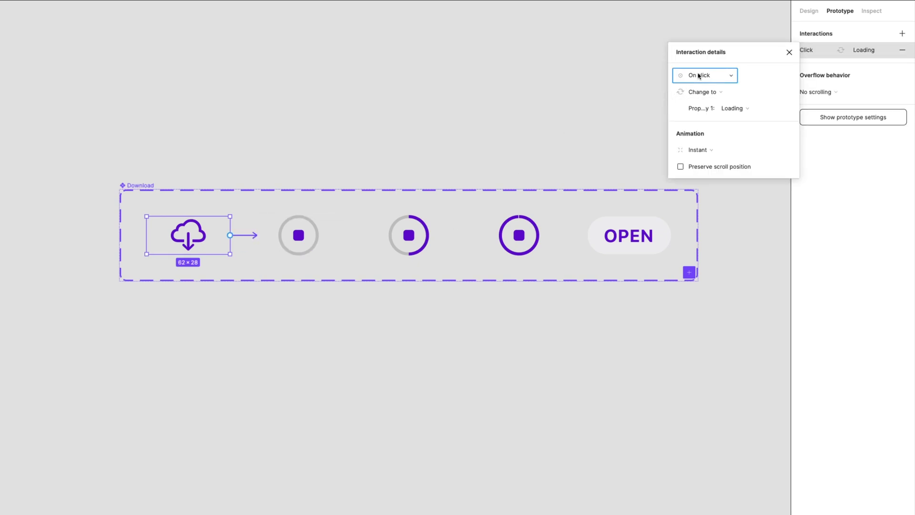
left_click(698, 151)
Link Loading to Loading50 after a 1ms delay with Smart animate, Ease out, 300ms
left_click(321, 235)
left_click_drag(340, 235, 405, 244)
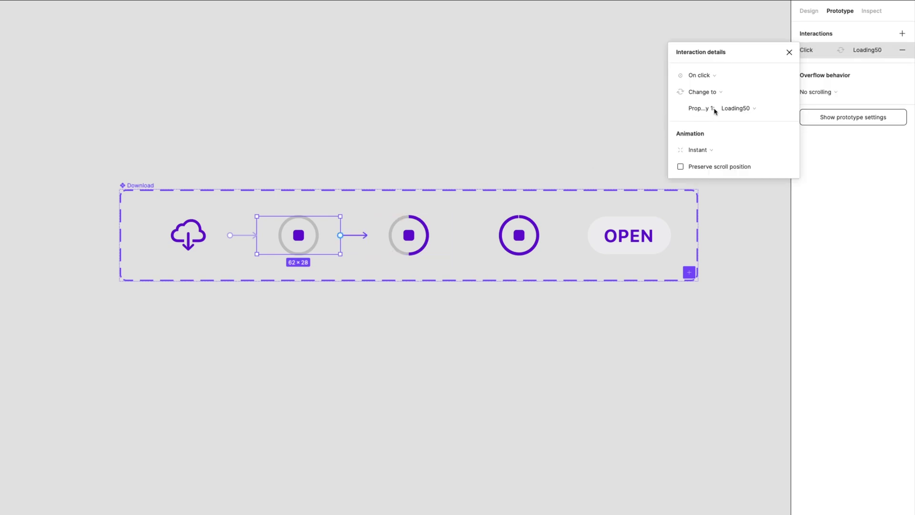
left_click(721, 76)
left_click(706, 203)
left_click(763, 75)
type("1")
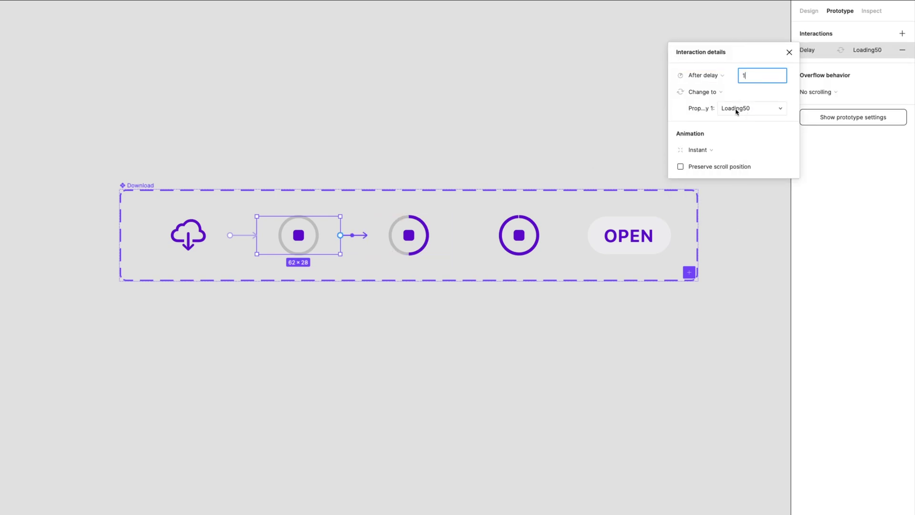
left_click(711, 149)
left_click(715, 174)
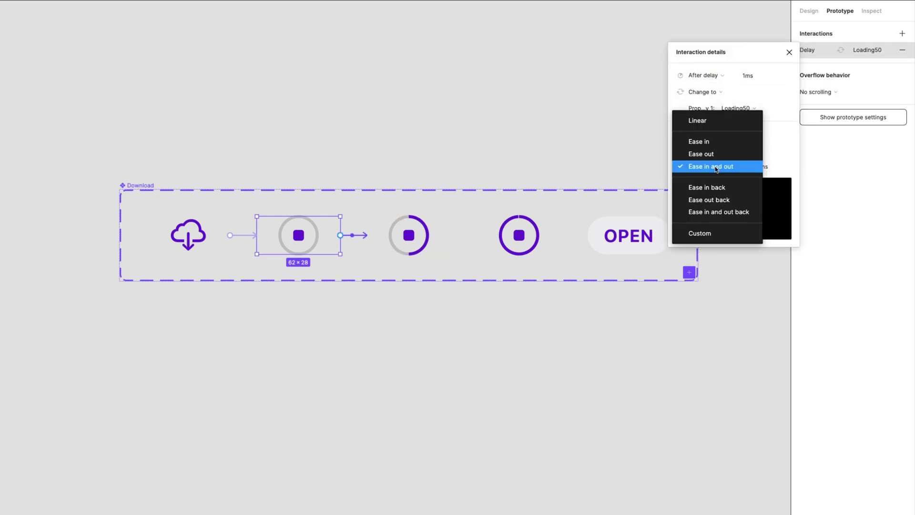
left_click(719, 154)
left_click(758, 166)
type("300")
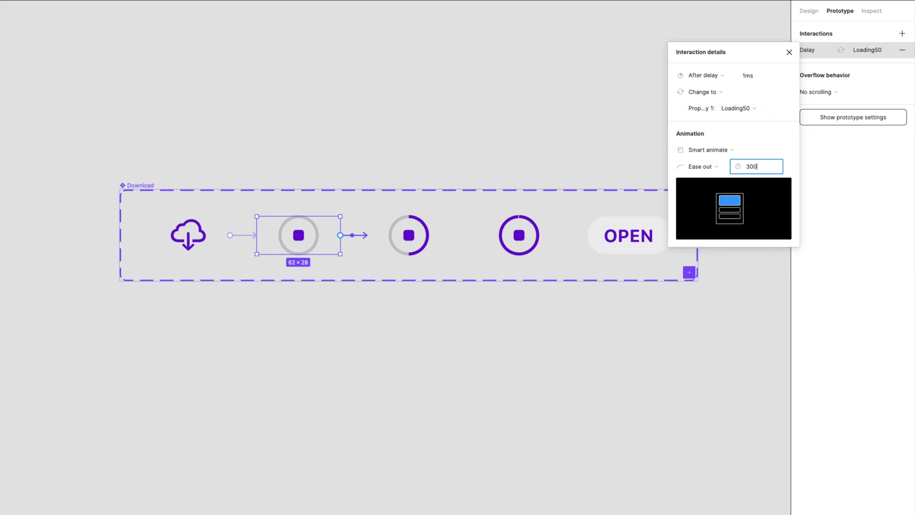
key("Return")
Link Loading50 to Loading100 after a 1ms delay with Ease in and out, 250ms
left_click(391, 224)
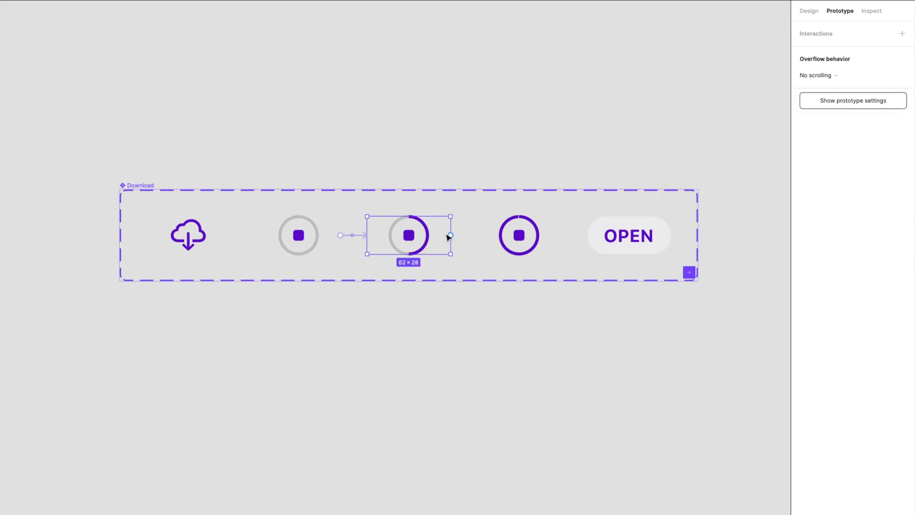
left_click_drag(451, 235, 509, 246)
left_click(718, 75)
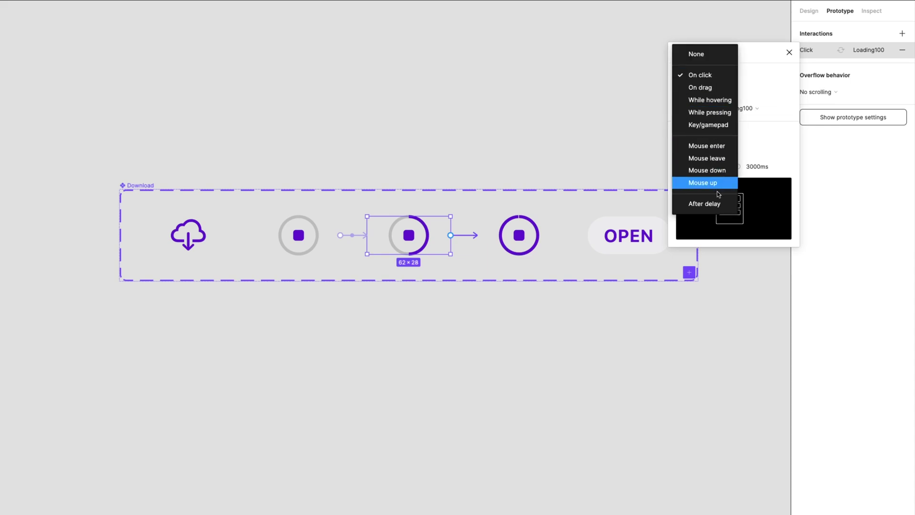
left_click(710, 203)
left_click(762, 79)
type("1")
left_click(703, 168)
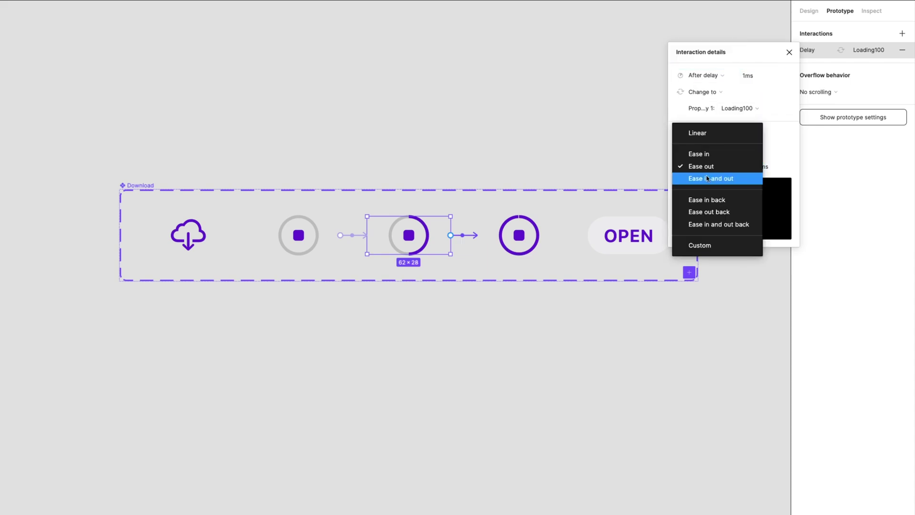
left_click(757, 167)
type("2500")
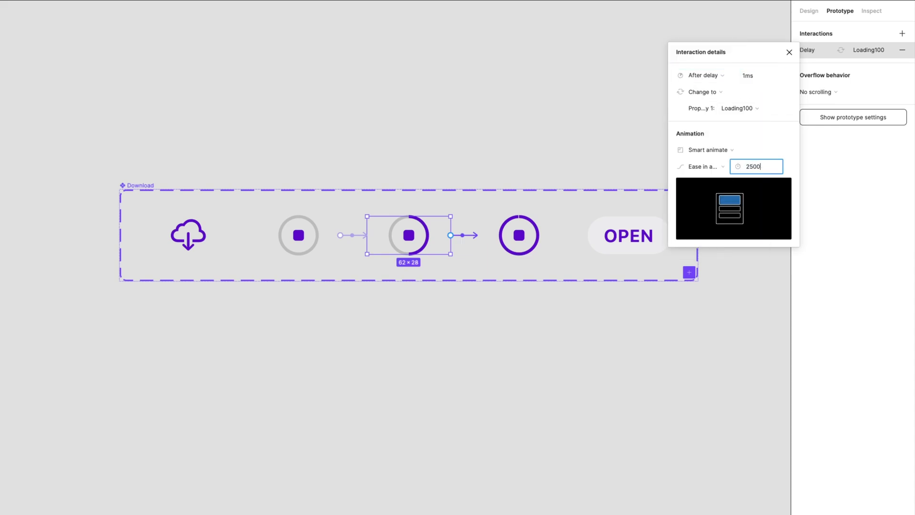
key("Return")
Link Loading100 to the OPEN variant with an After delay trigger
left_click(531, 238)
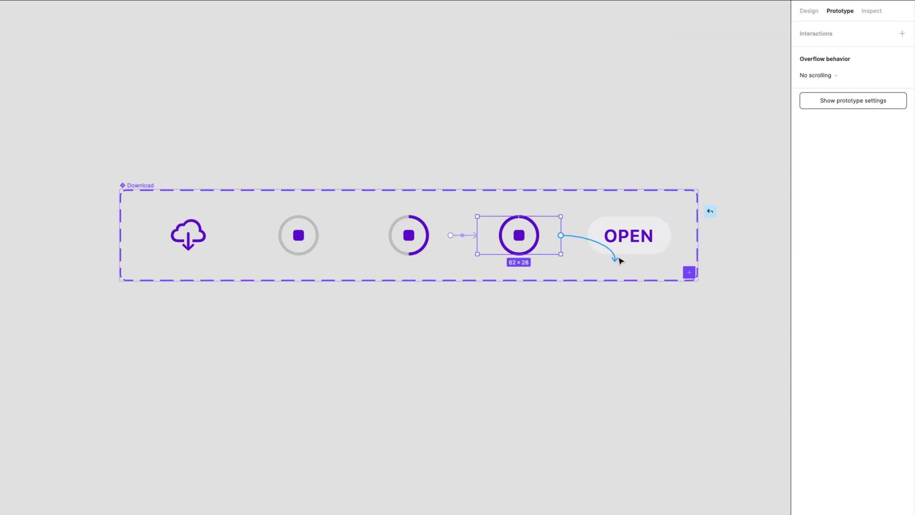
left_click_drag(561, 235, 622, 253)
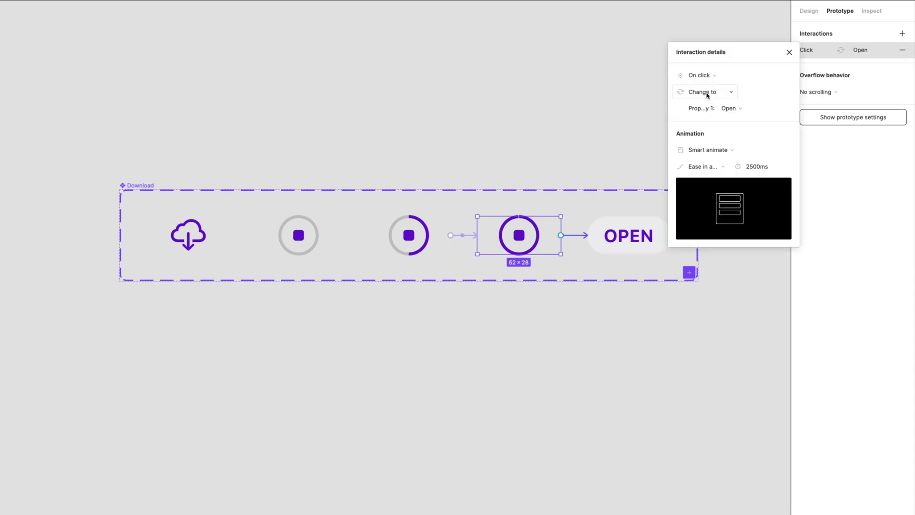
left_click(700, 75)
left_click(701, 204)
left_click(769, 77)
type("1")
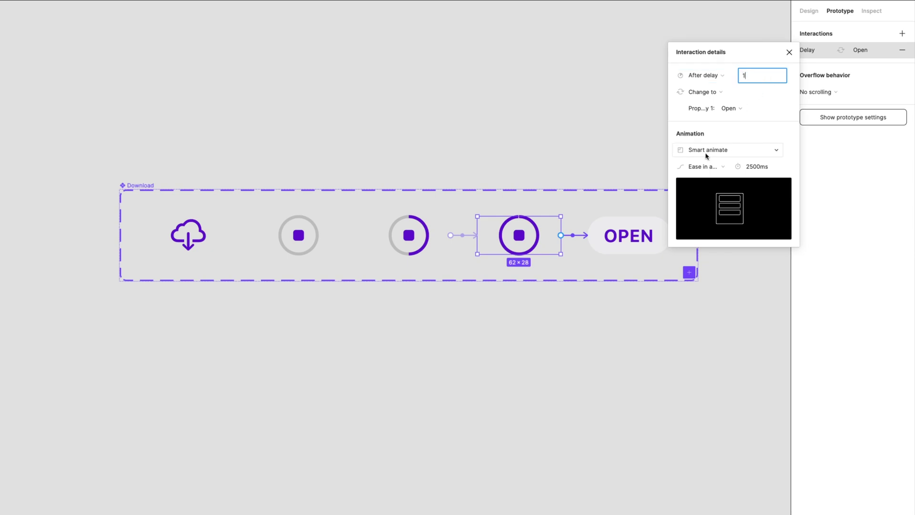
left_click(705, 152)
left_click(711, 125)
left_click(639, 138)
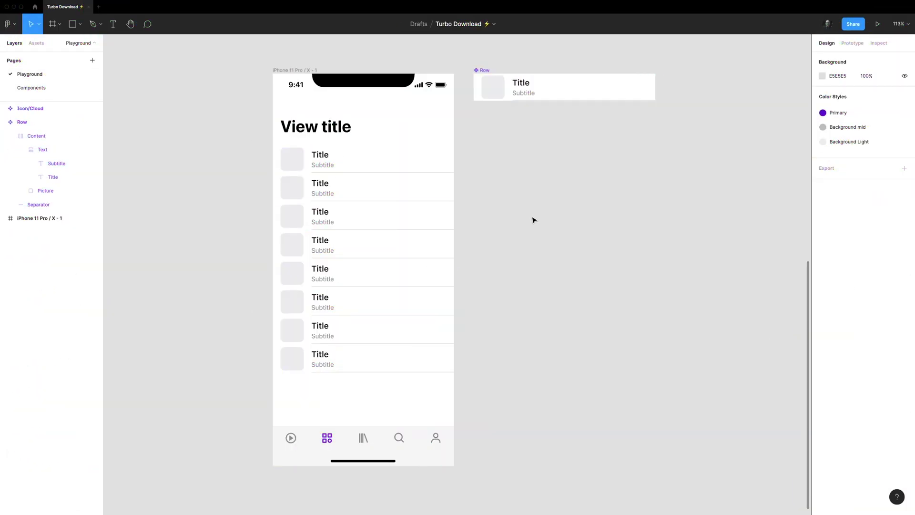
Place a Download instance from Assets at the Row component's right end and launch Present
left_click(37, 43)
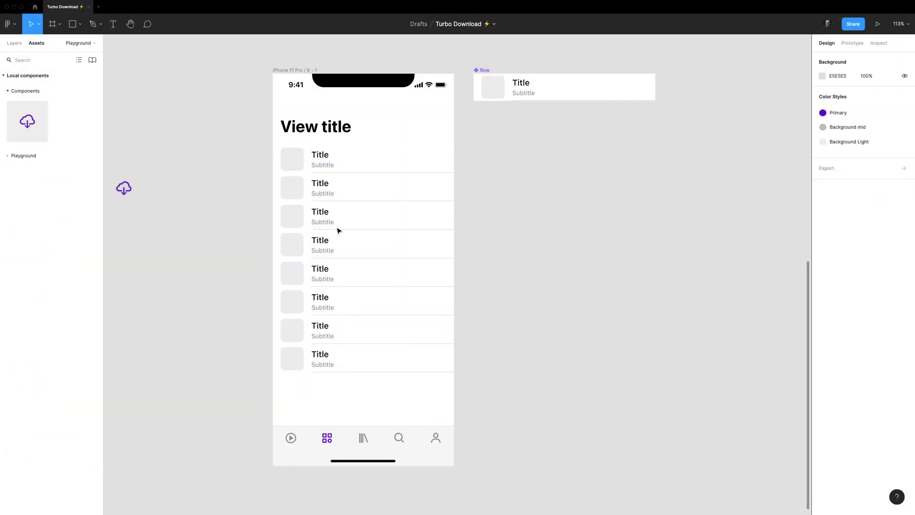
mouse_move(27, 121)
left_mouse_down()
mouse_move(657, 207)
mouse_move(650, 90)
left_mouse_up()
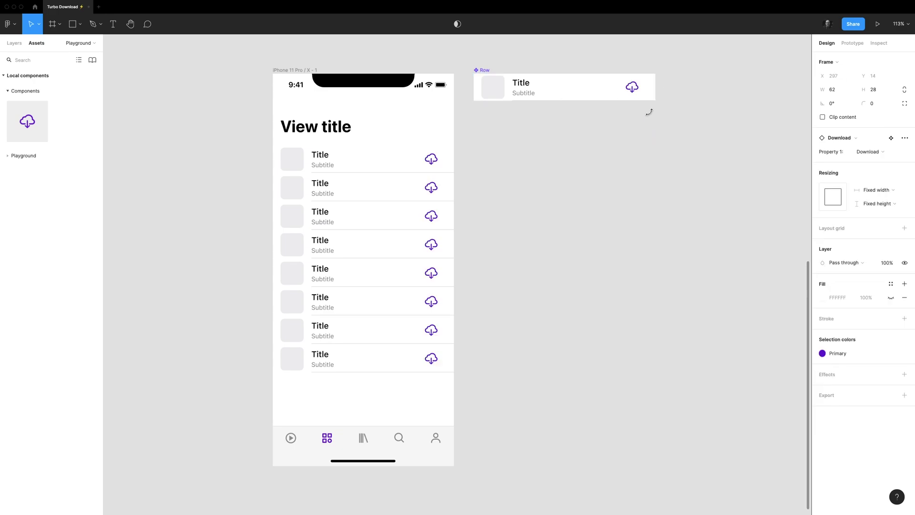
left_click(677, 214)
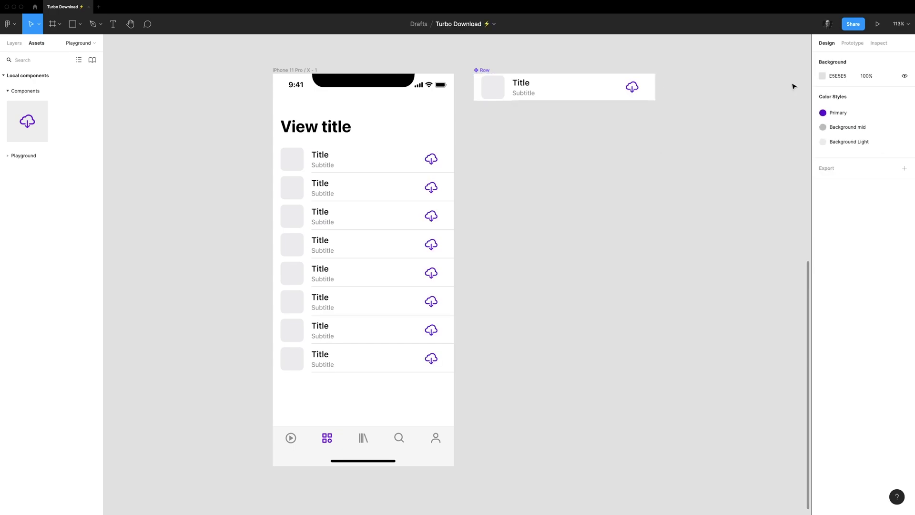
left_click(878, 24)
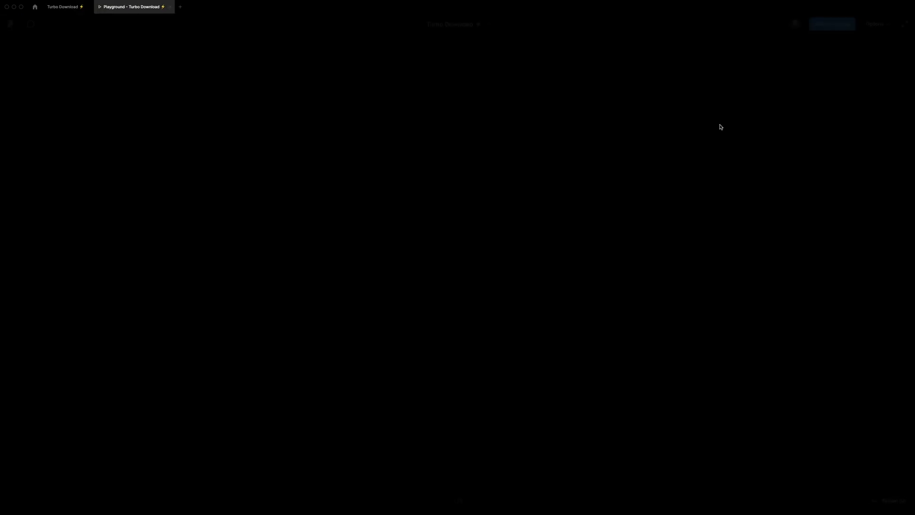
Tap the cloud icons in the first, fifth and seventh rows to start their downloads
left_click(536, 143)
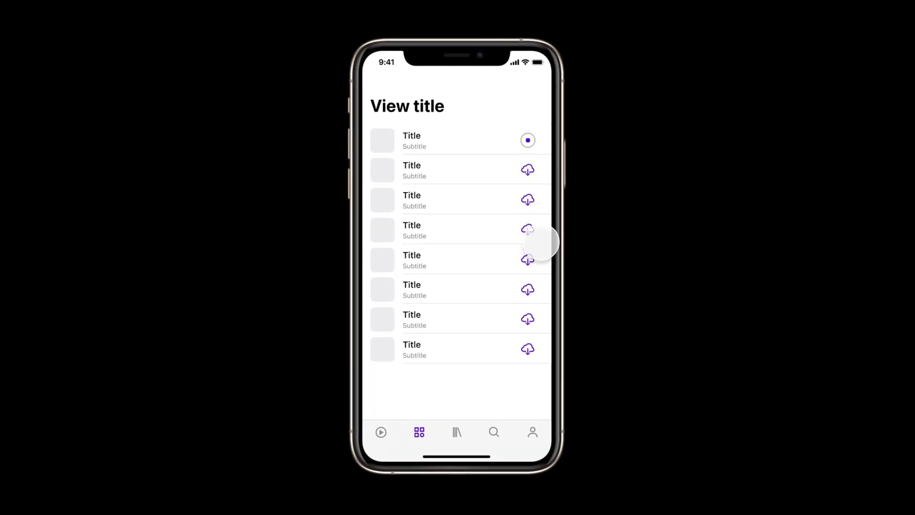
left_click(528, 261)
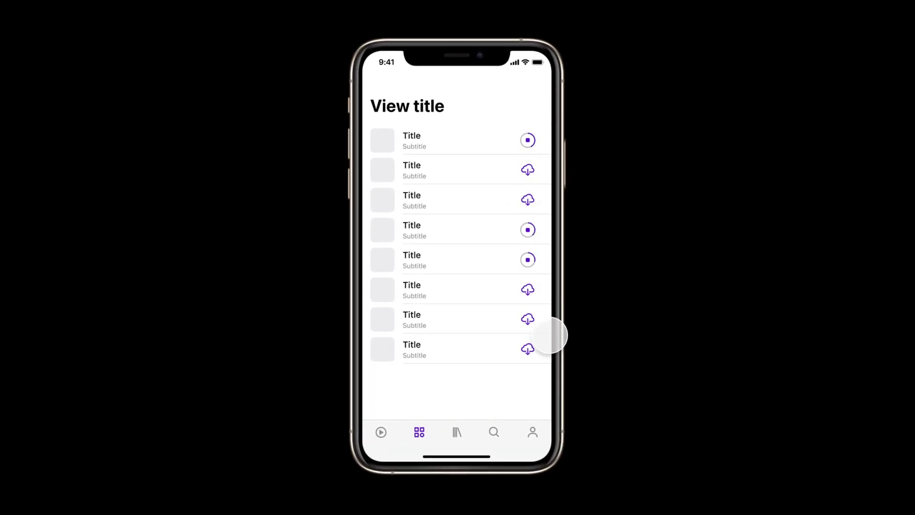
left_click(552, 334)
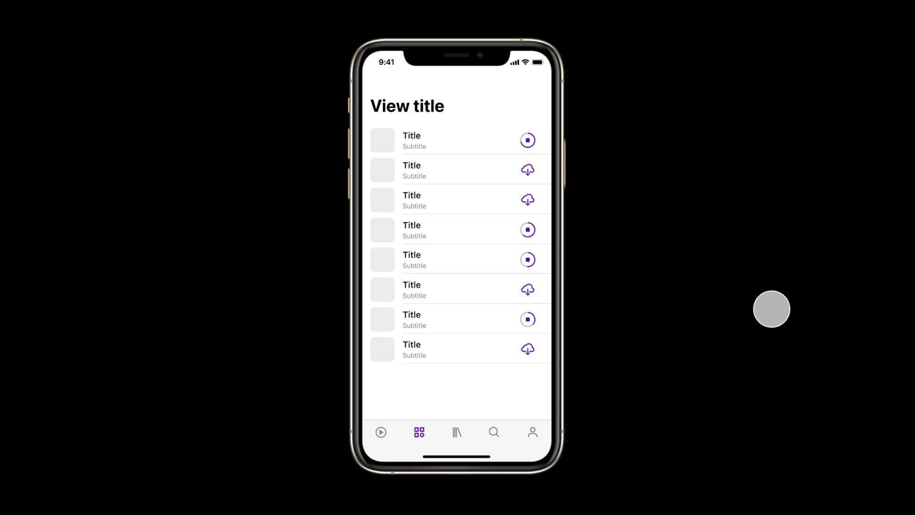